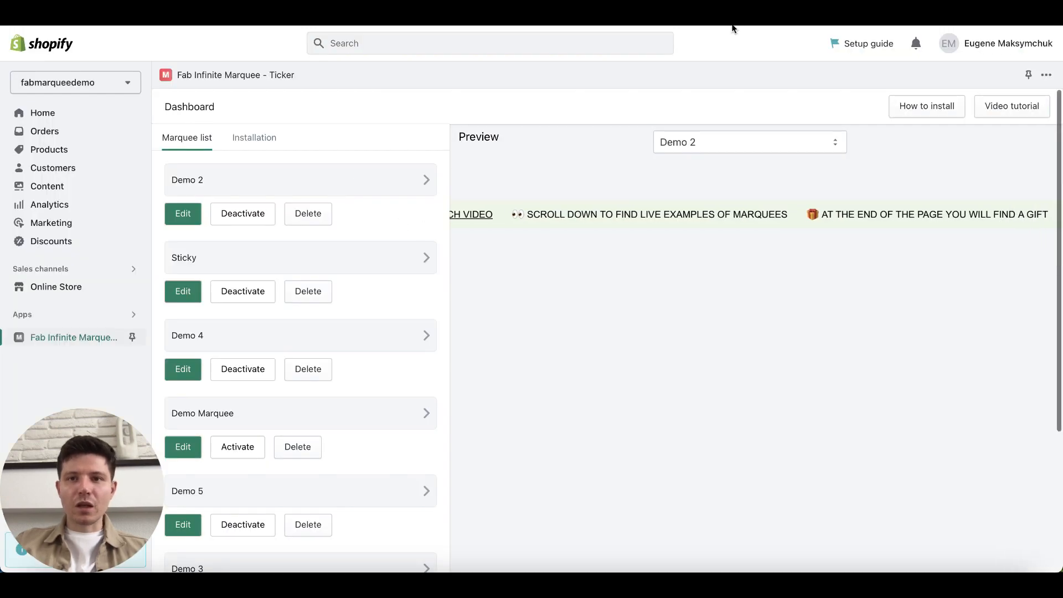
View the Fab Infinite Marquee app store listing and look through the dashboard's list of marquees.
left_click(732, 15)
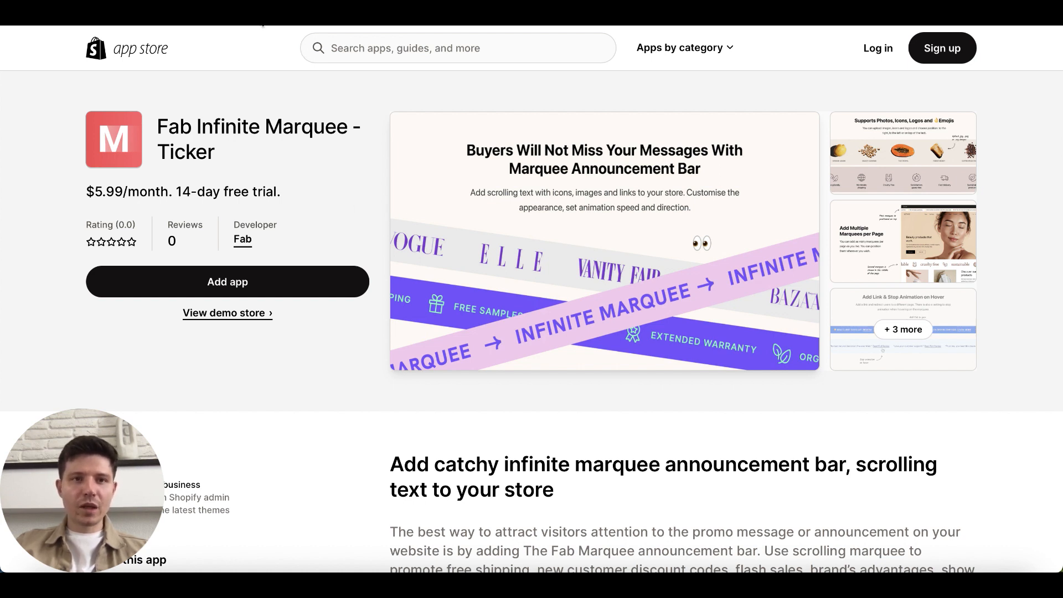
left_click(253, 12)
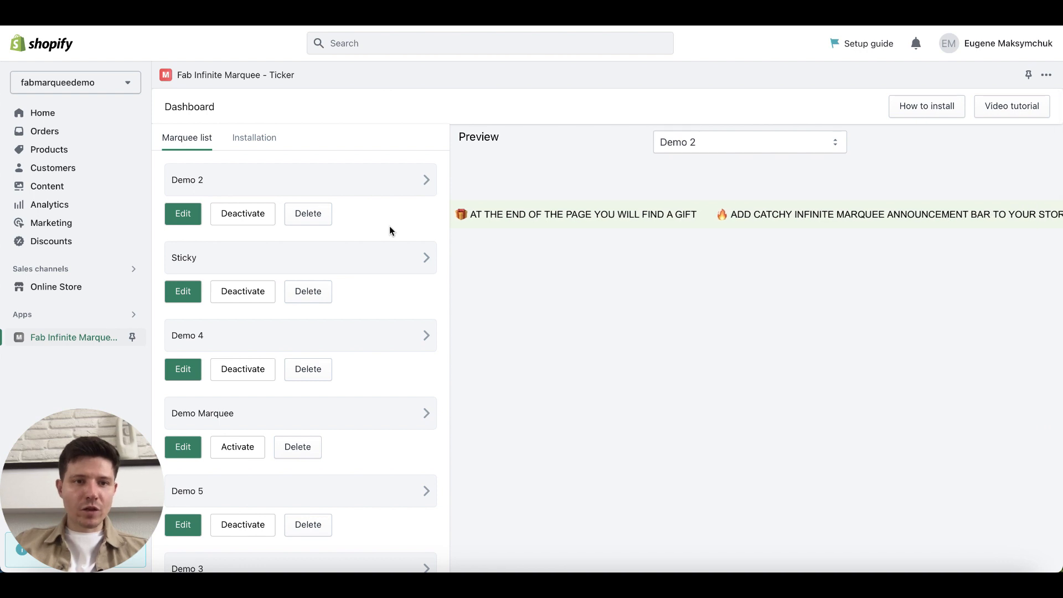
scroll(351, 225, "down", 5)
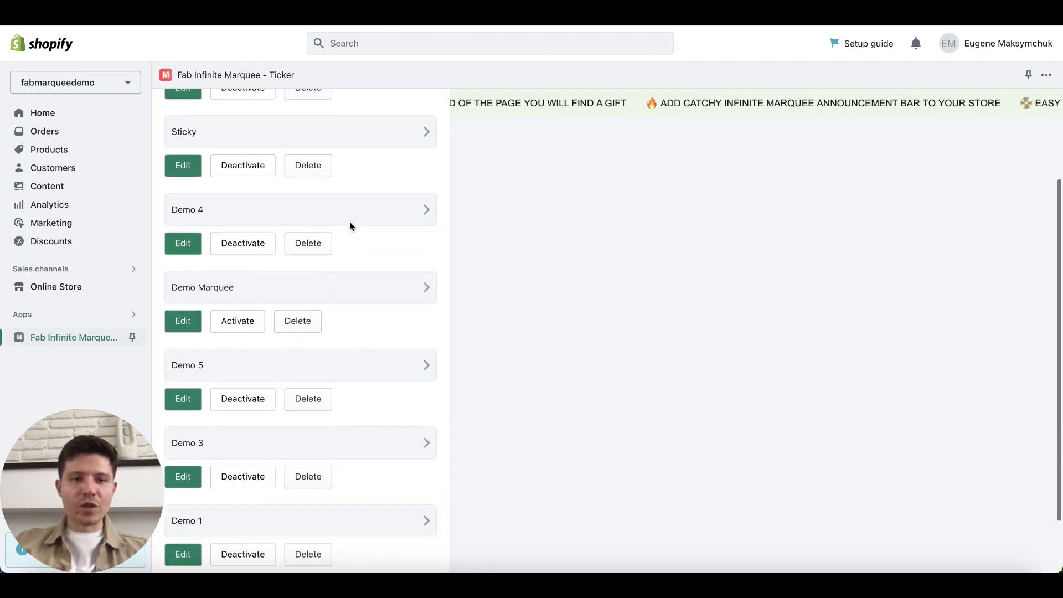
scroll(380, 334, "up", 5)
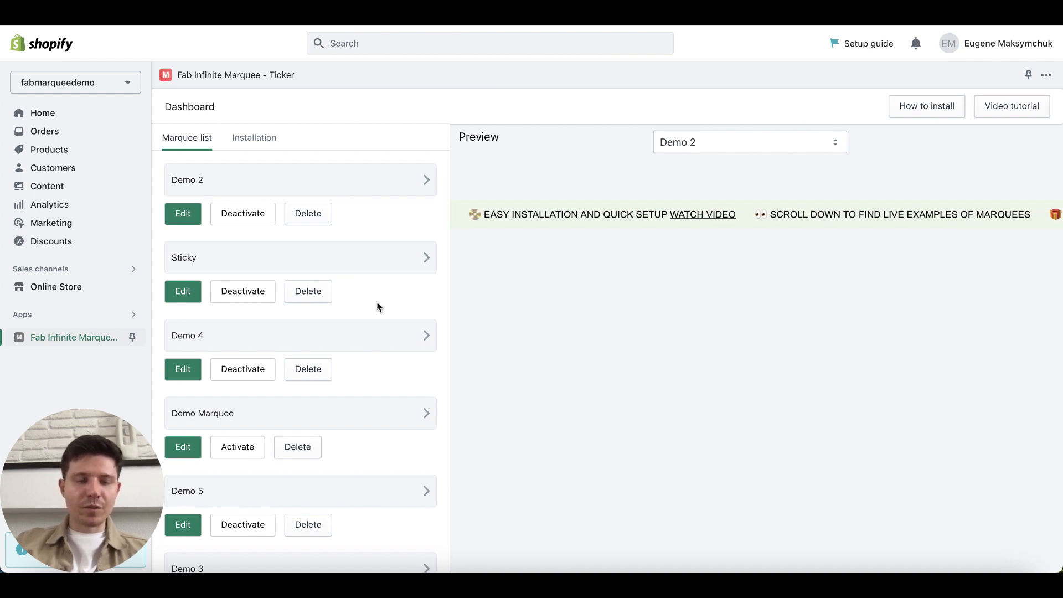
scroll(377, 303, "down", 2)
scroll(377, 307, "down", 3)
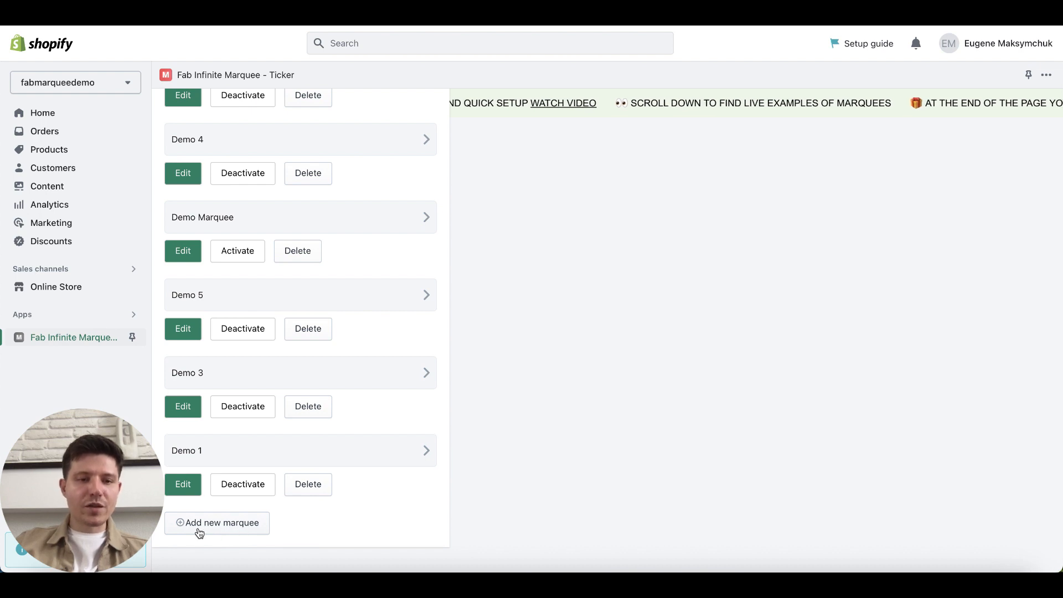
scroll(320, 501, "up", 5)
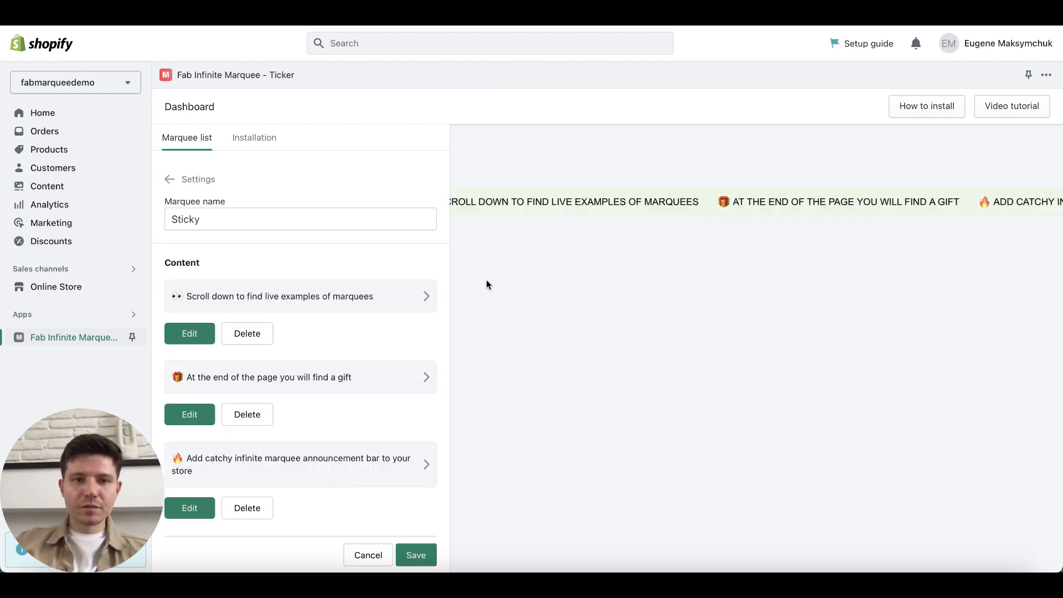
Add a new content item reading "🎉 Black Friday Sale" to the Sticky marquee and save the item.
scroll(331, 246, "down", 3)
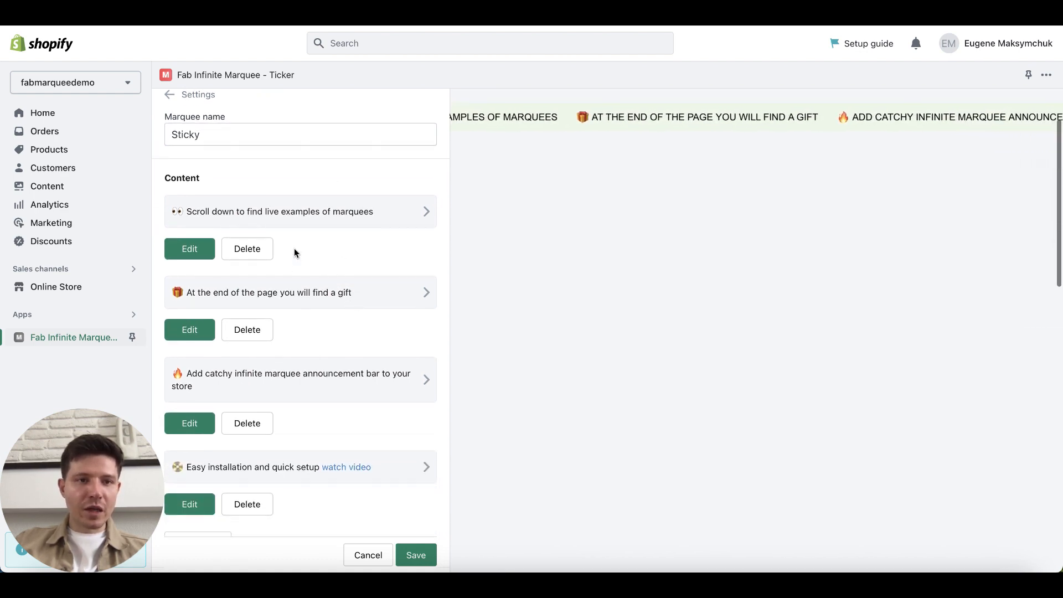
scroll(370, 241, "down", 3)
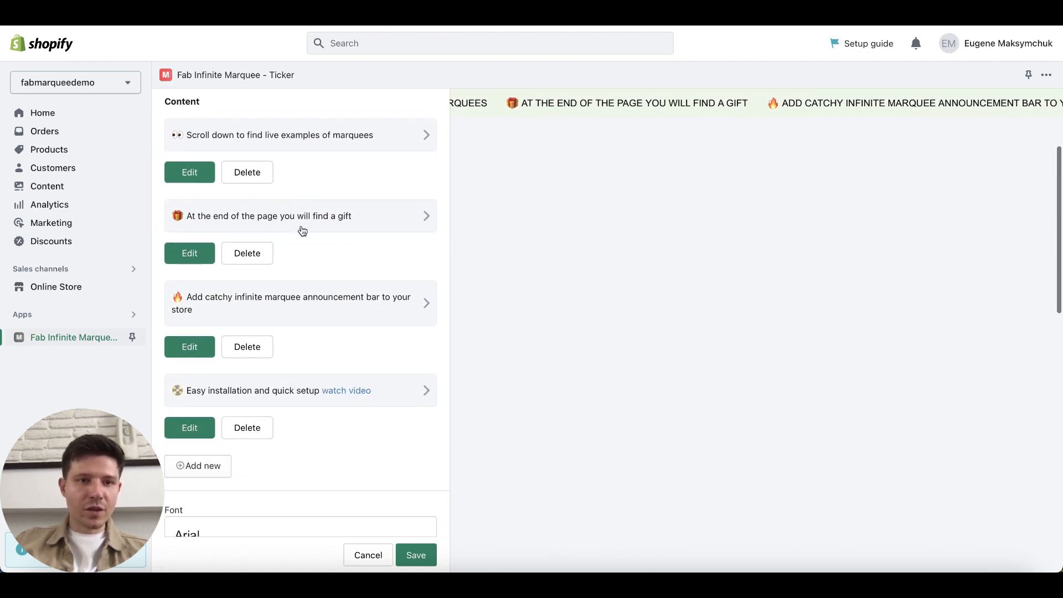
scroll(353, 348, "down", 2)
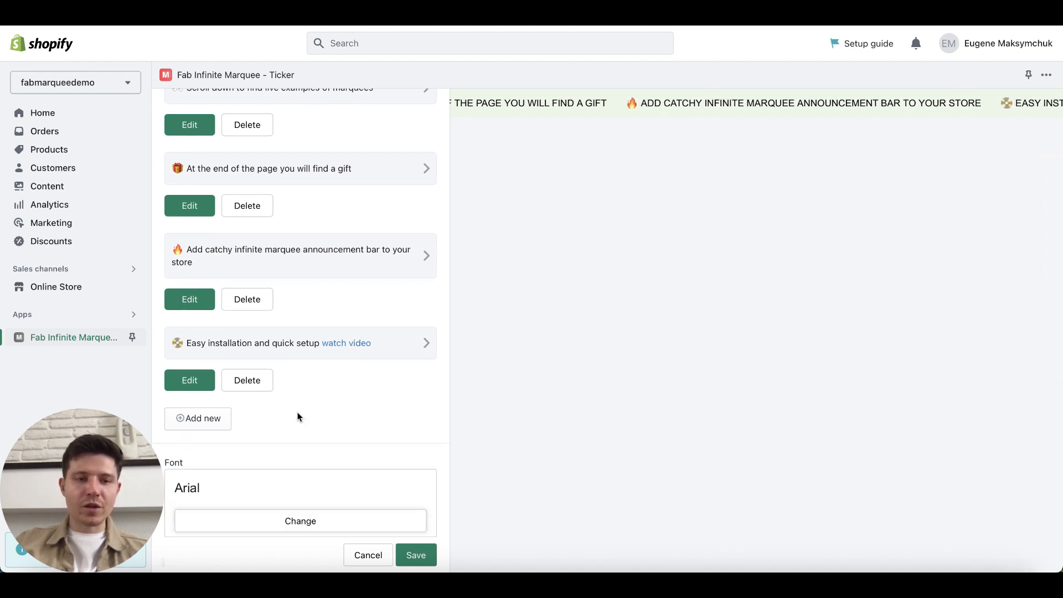
left_click(201, 420)
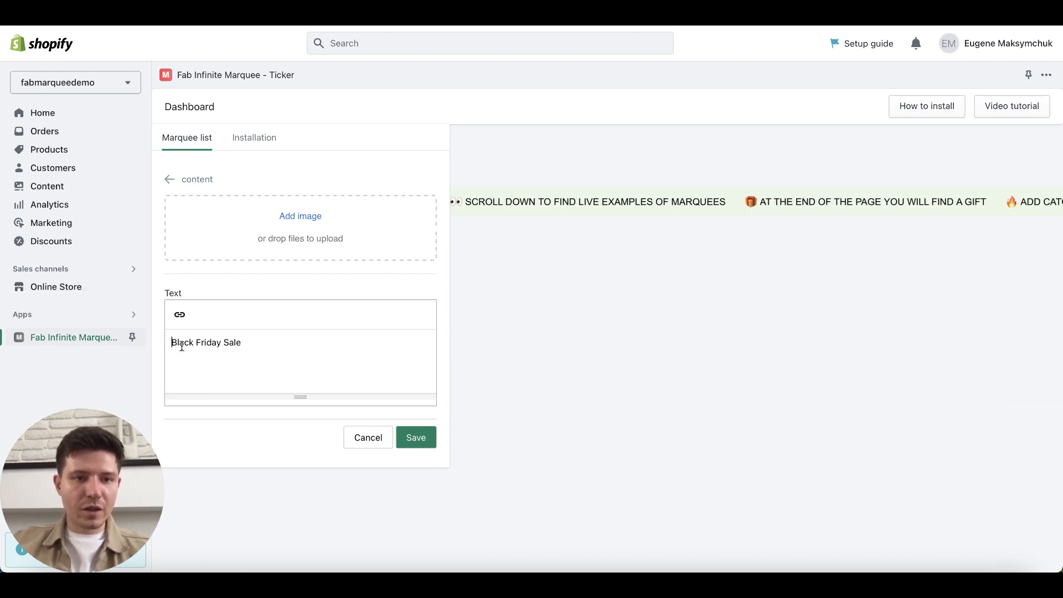
left_click(224, 367)
key("ctrl+super+space")
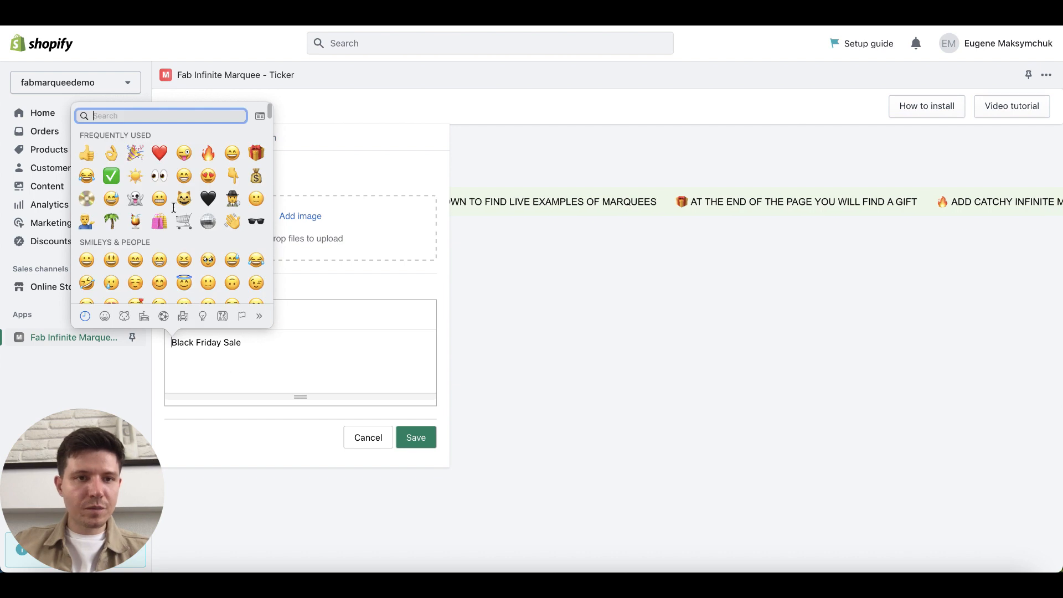
left_click(138, 153)
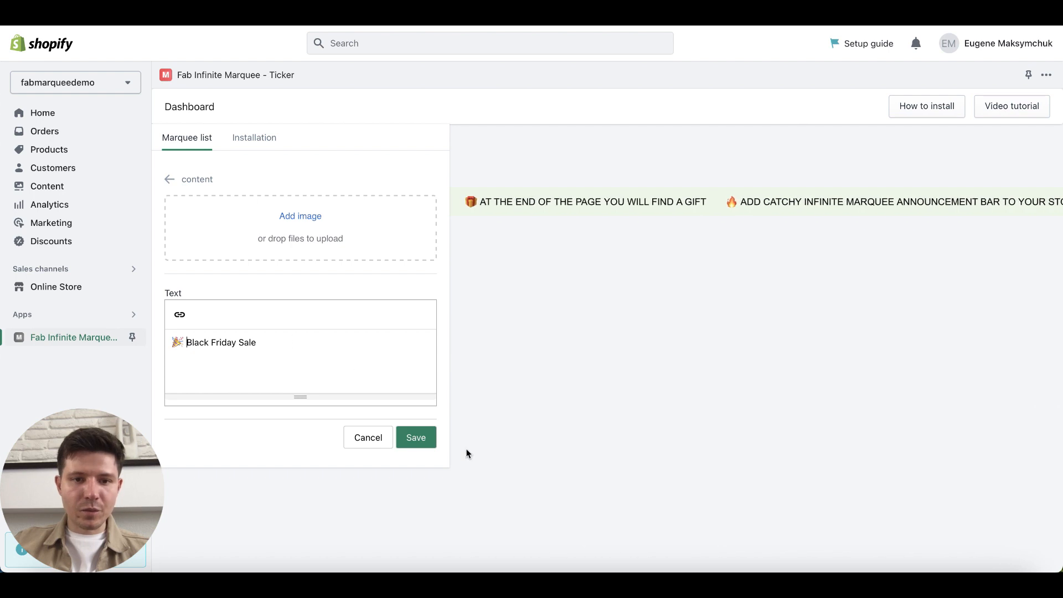
left_click(416, 439)
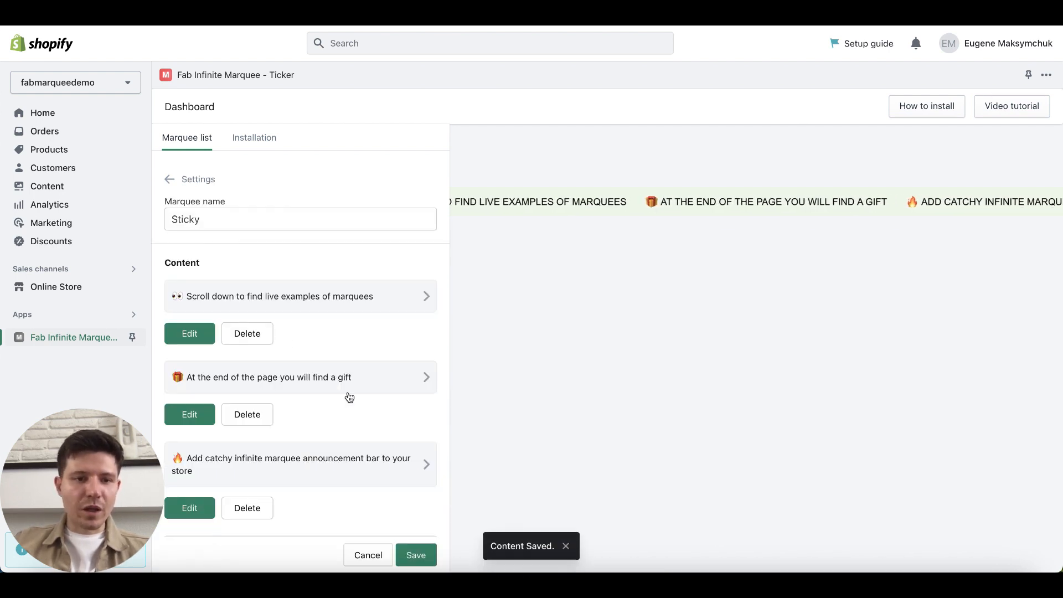
Examine the Sticky marquee's content list and its font, spacing, animation and layout settings.
scroll(347, 396, "down", 3)
scroll(349, 397, "down", 1)
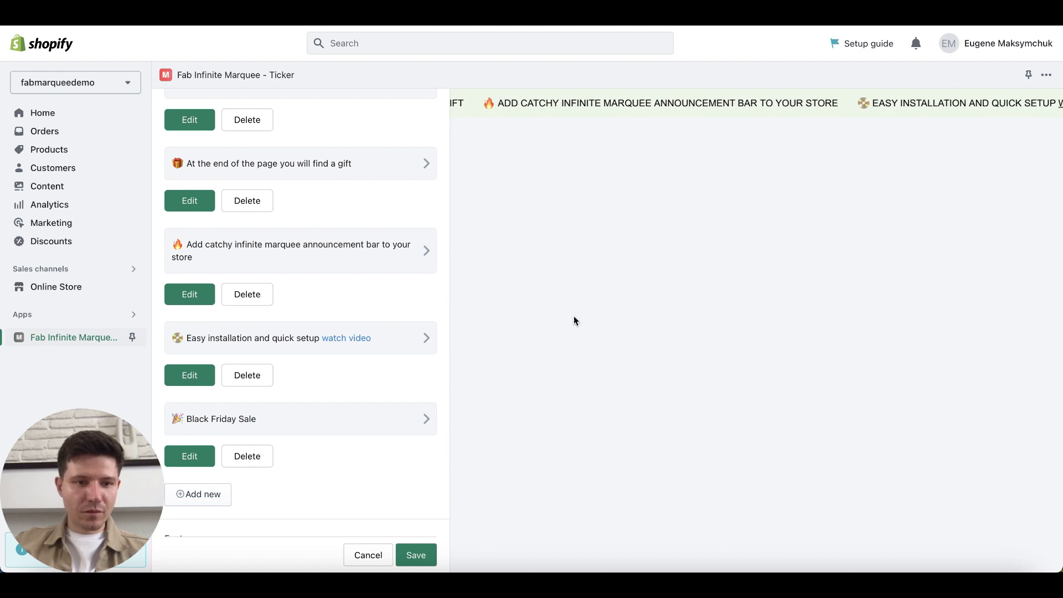
scroll(341, 399, "down", 5)
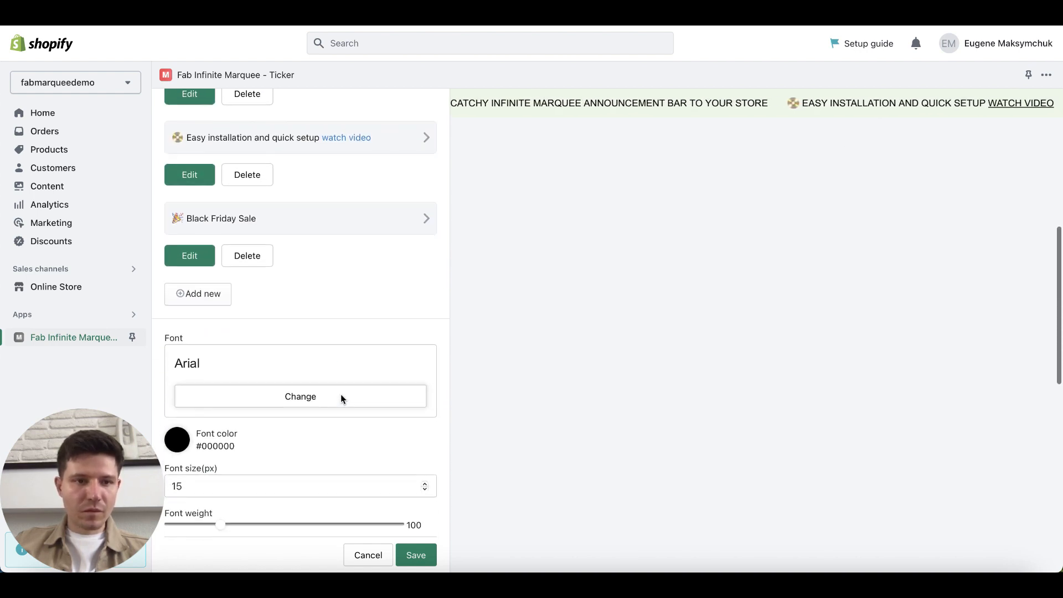
scroll(340, 394, "down", 3)
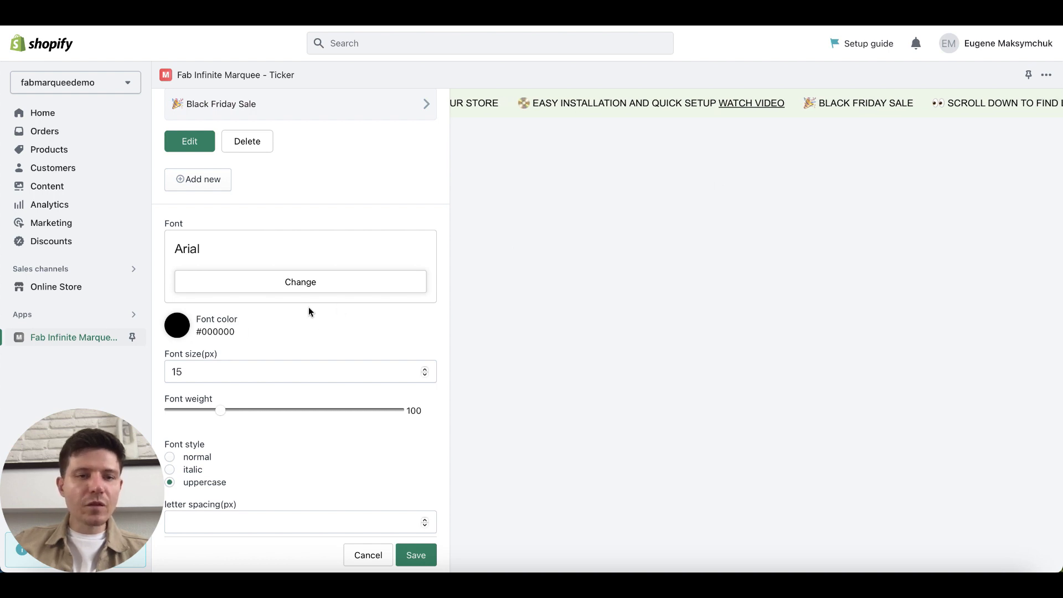
scroll(330, 325, "down", 1)
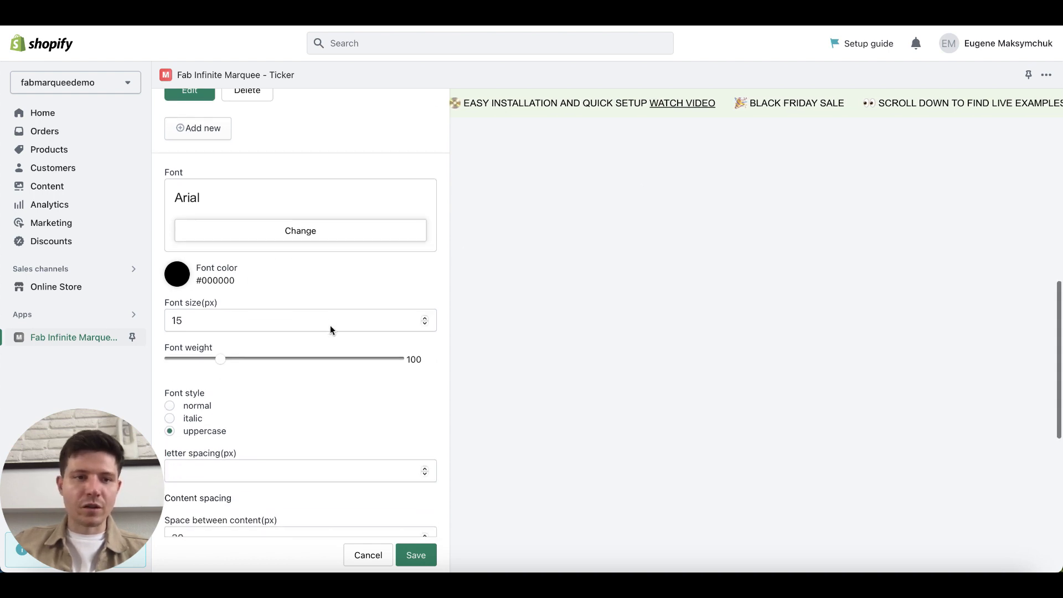
scroll(304, 303, "down", 1)
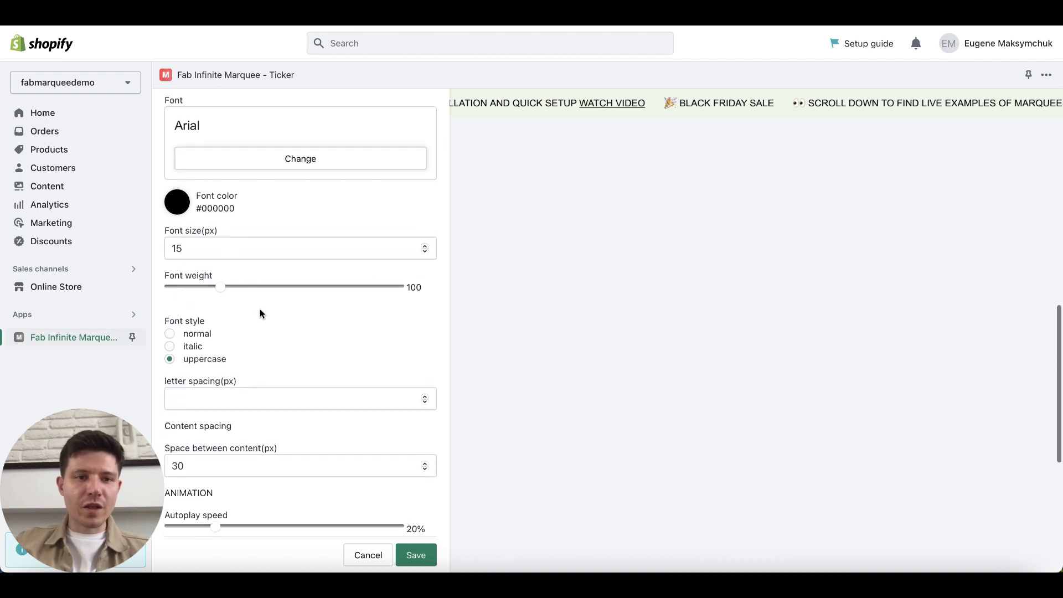
scroll(311, 342, "down", 2)
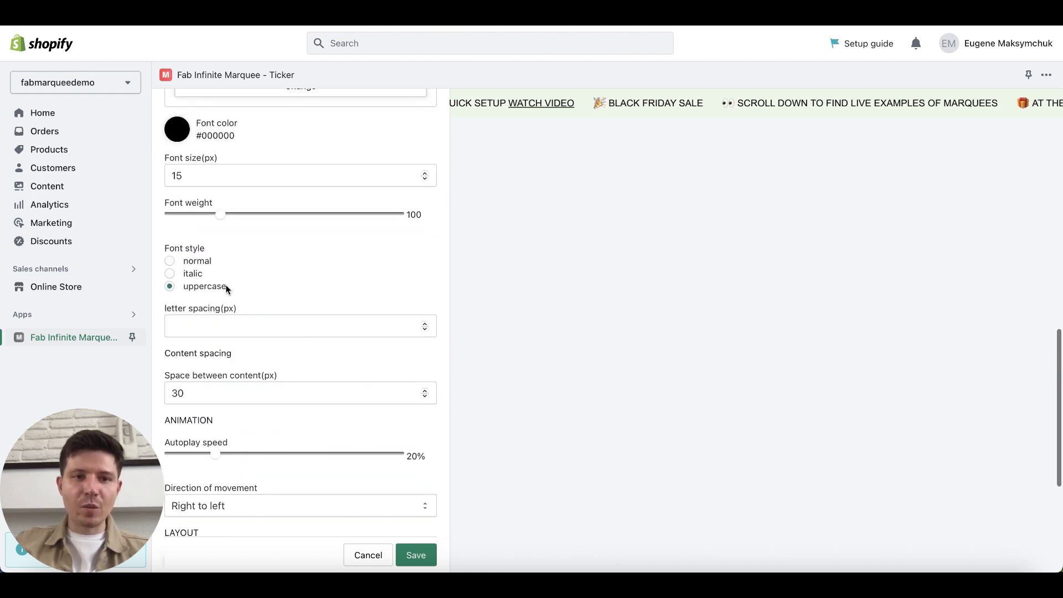
scroll(298, 290, "down", 1)
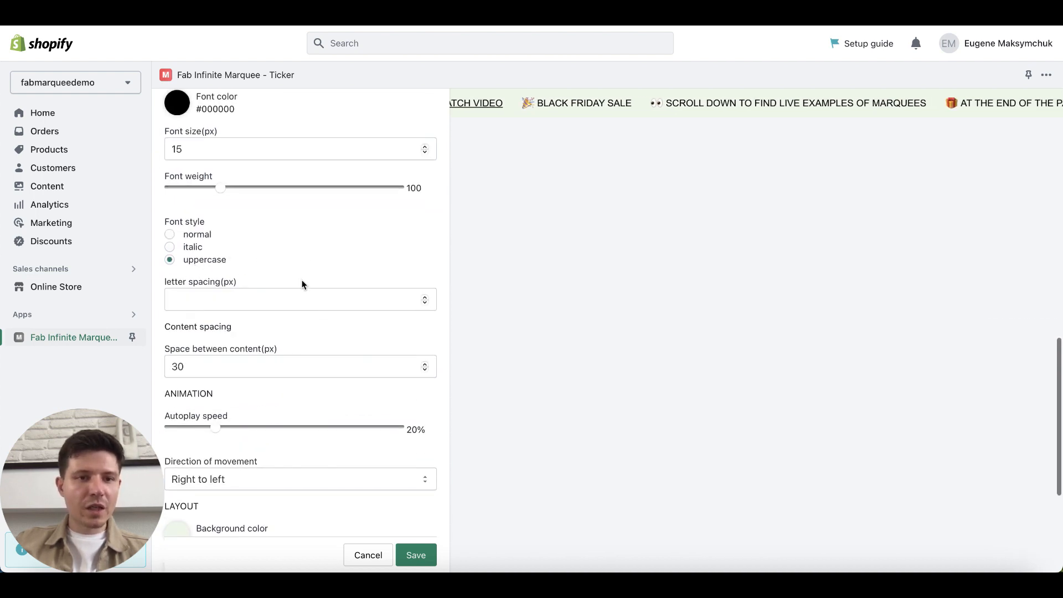
scroll(293, 322, "down", 1)
scroll(251, 348, "down", 1)
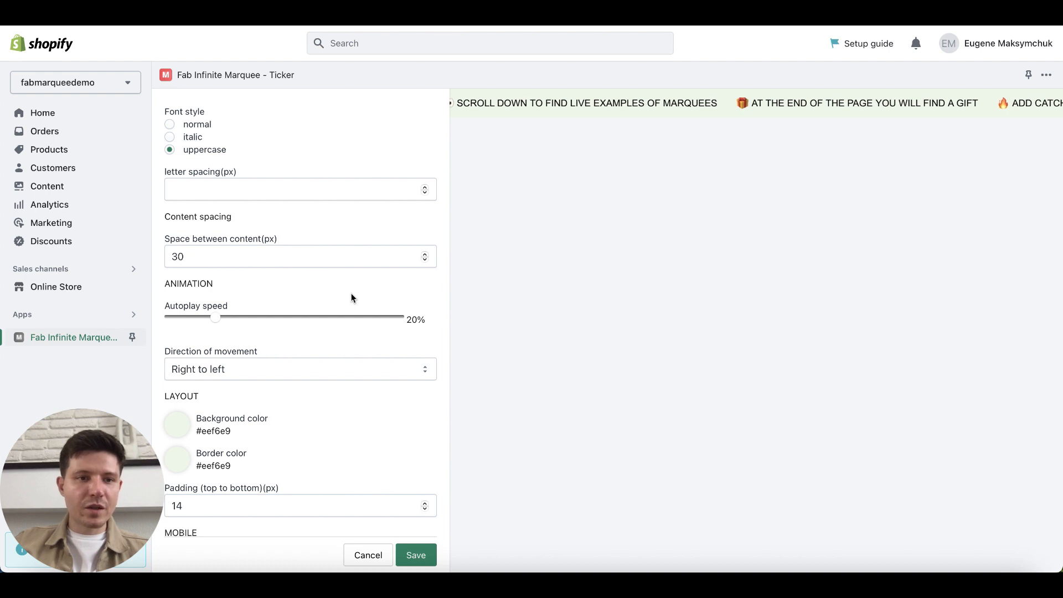
Try an autoplay speed of 90% for the Sticky marquee and set it back to 20%.
scroll(277, 314, "down", 1)
left_click_drag(214, 297, 390, 303)
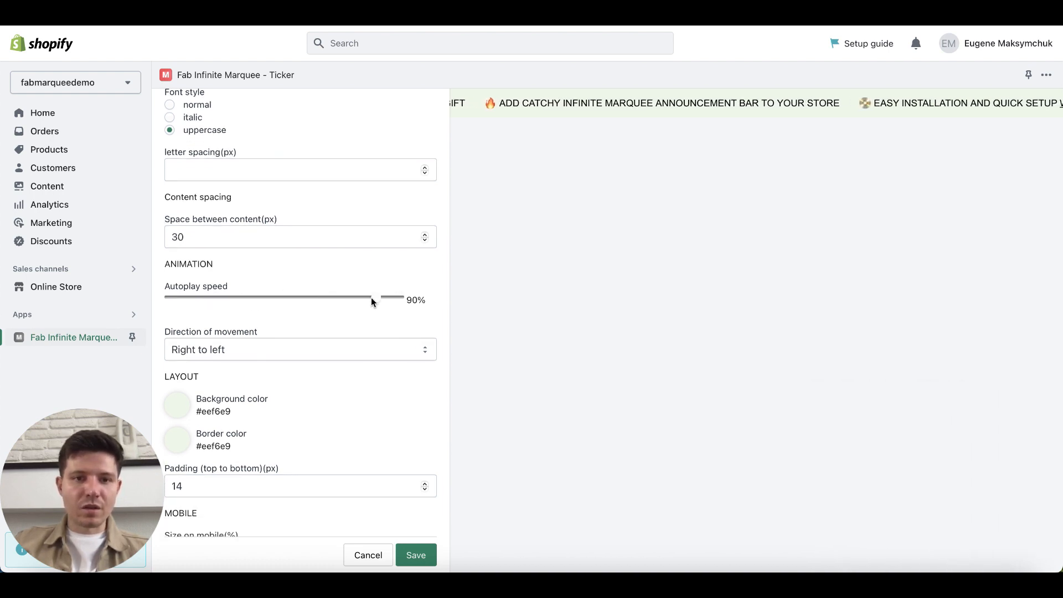
left_click_drag(227, 301, 218, 298)
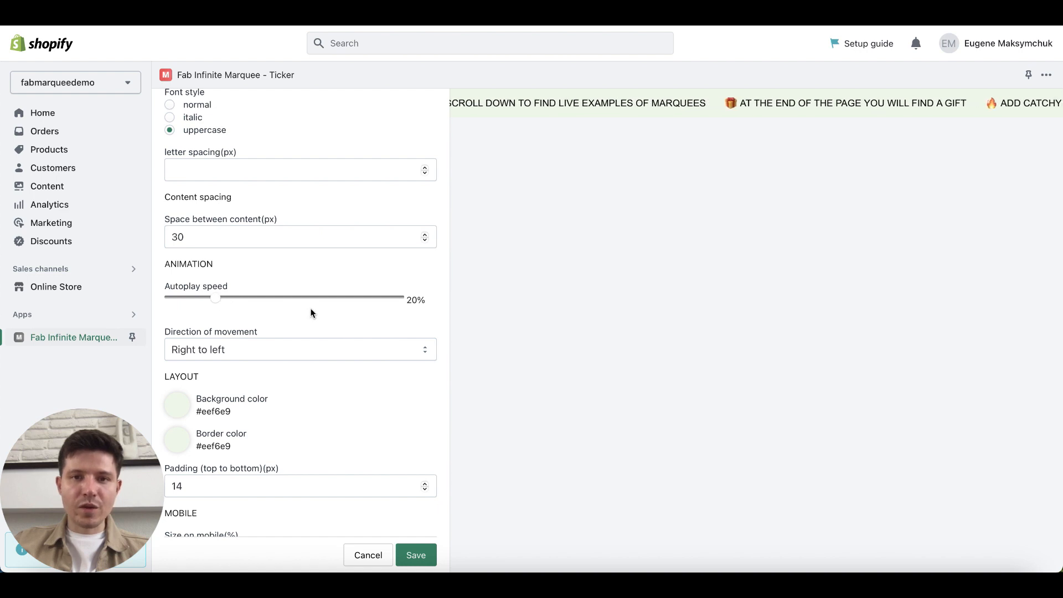
Try the Left to right direction of movement and switch it back to Right to left.
scroll(348, 319, "down", 1)
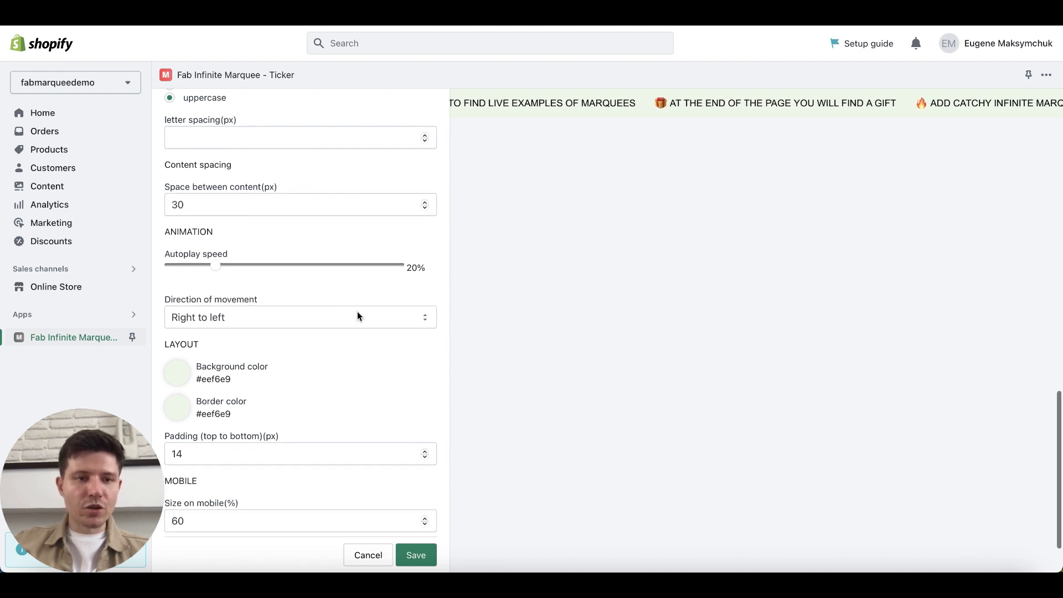
left_click(358, 317)
left_click(325, 331)
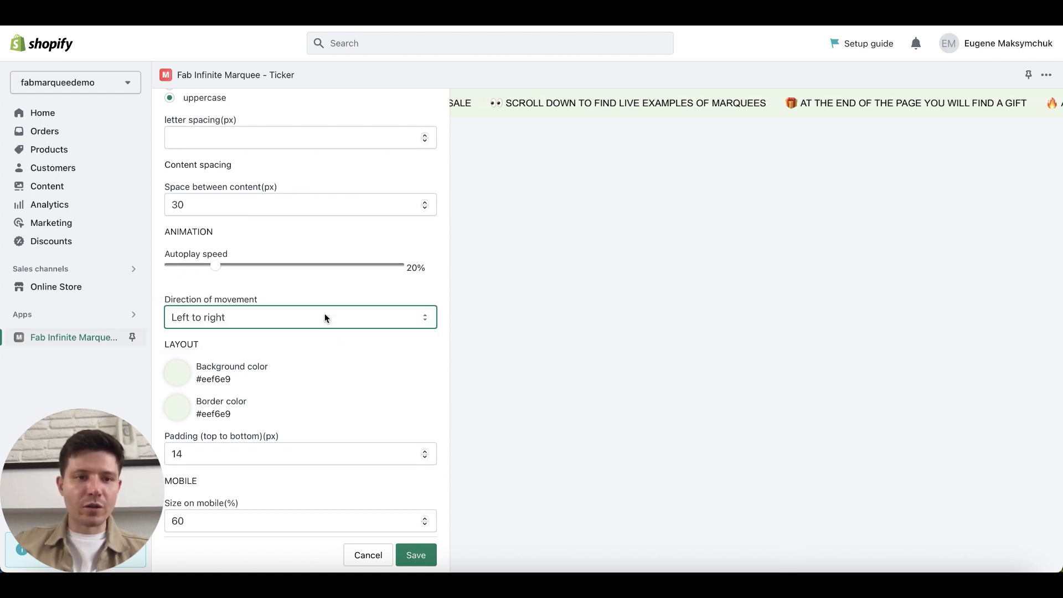
left_click(325, 313)
left_click(324, 298)
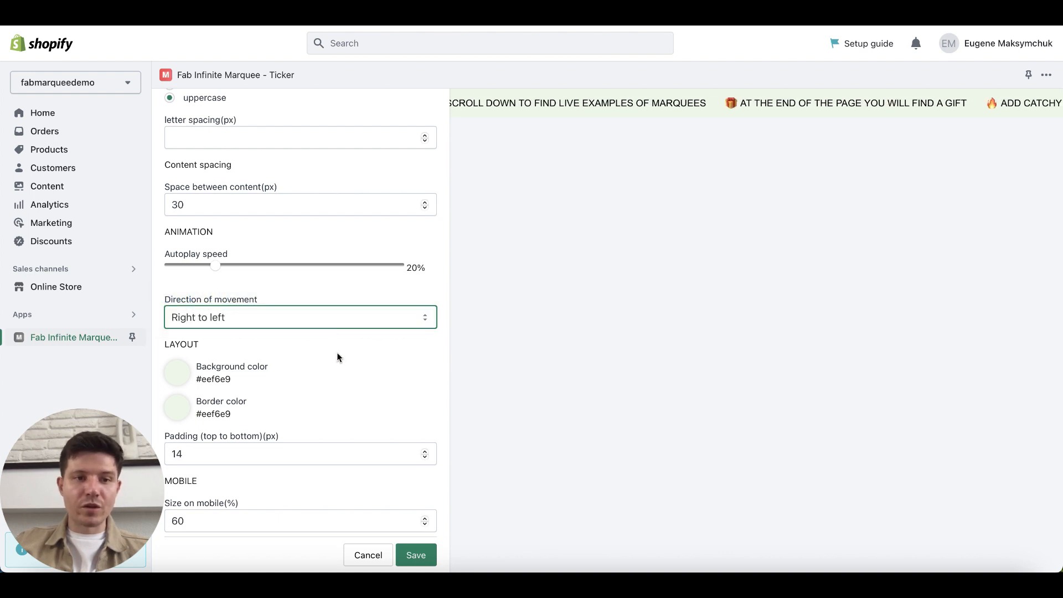
Try a top-to-bottom padding of 60 px for the marquee and set it back to 14 px.
scroll(367, 396, "down", 2)
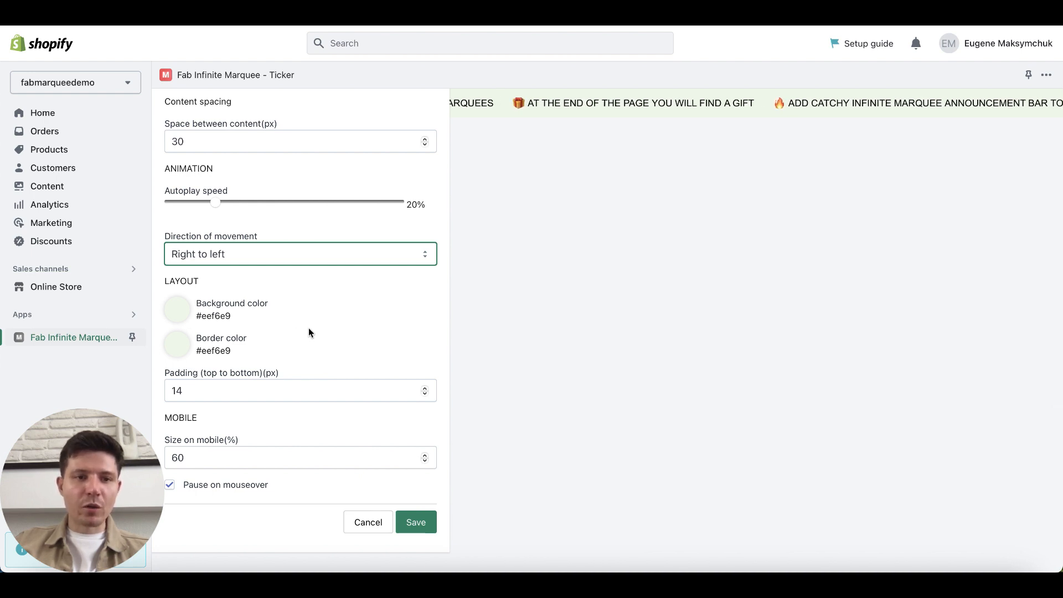
scroll(308, 328, "down", 1)
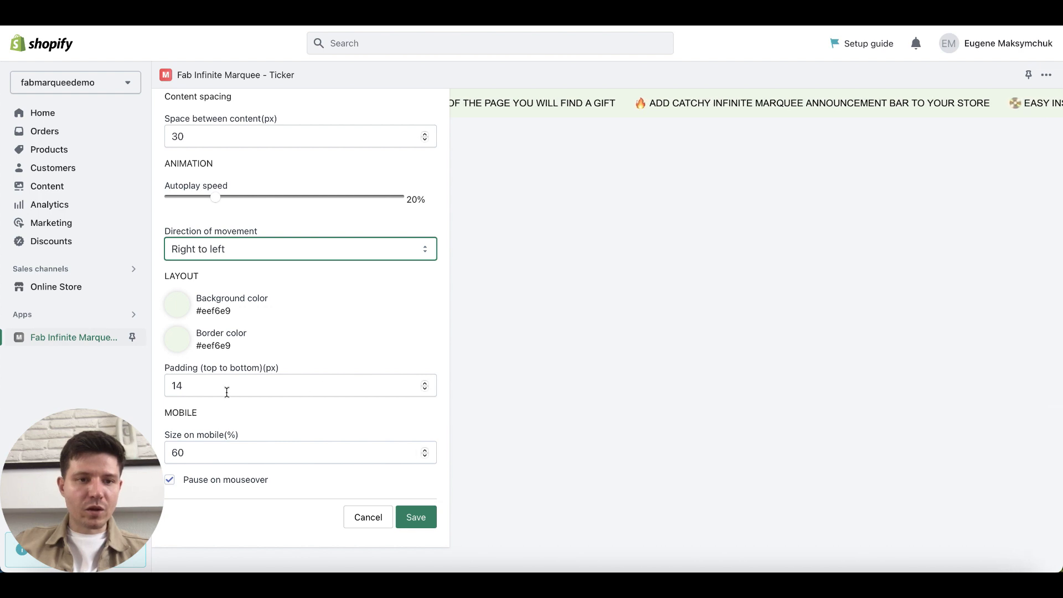
left_click_drag(192, 385, 157, 387)
type("60")
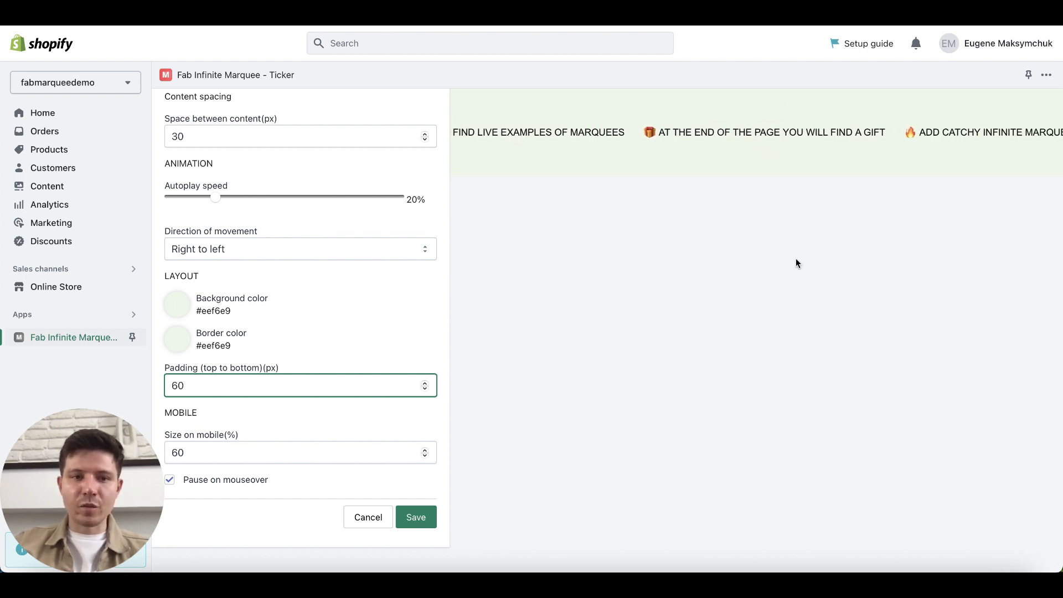
double_click(178, 385)
type("14")
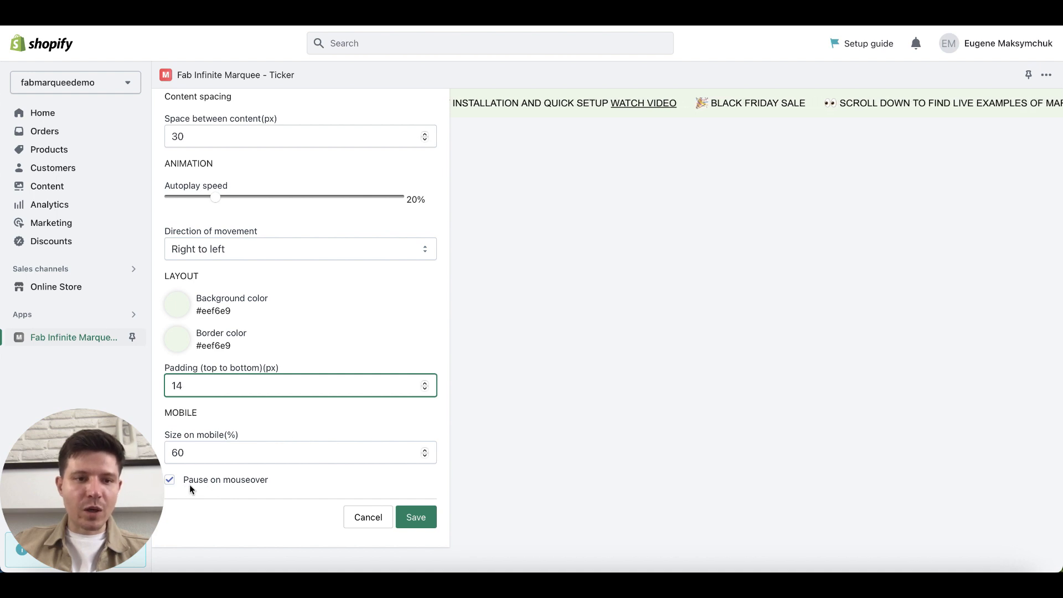
Leave the Pause on mouseover option enabled and save the Sticky marquee.
left_click(170, 479)
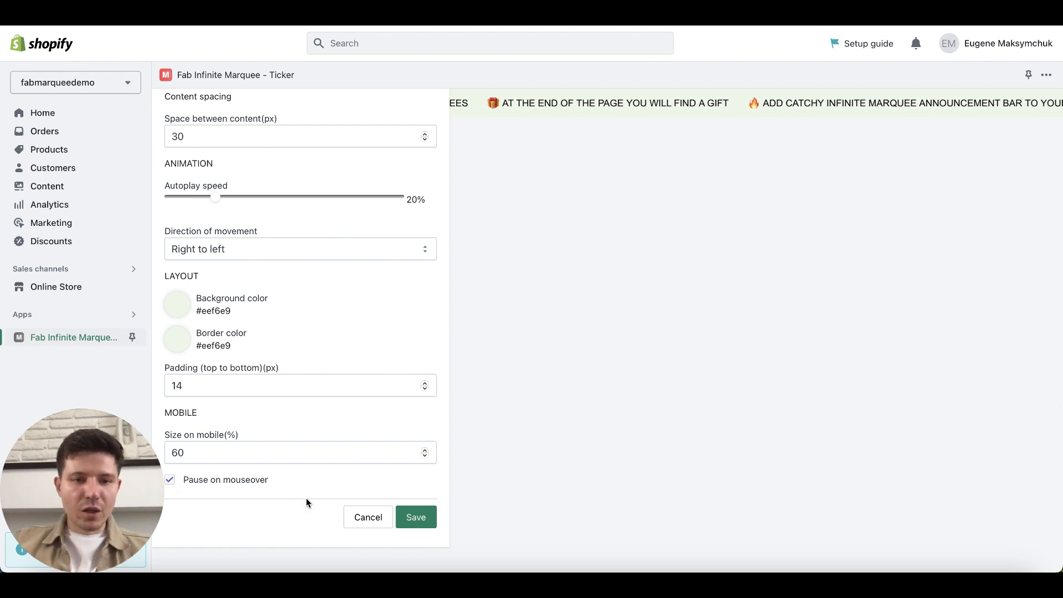
left_click(416, 519)
scroll(358, 381, "up", 10)
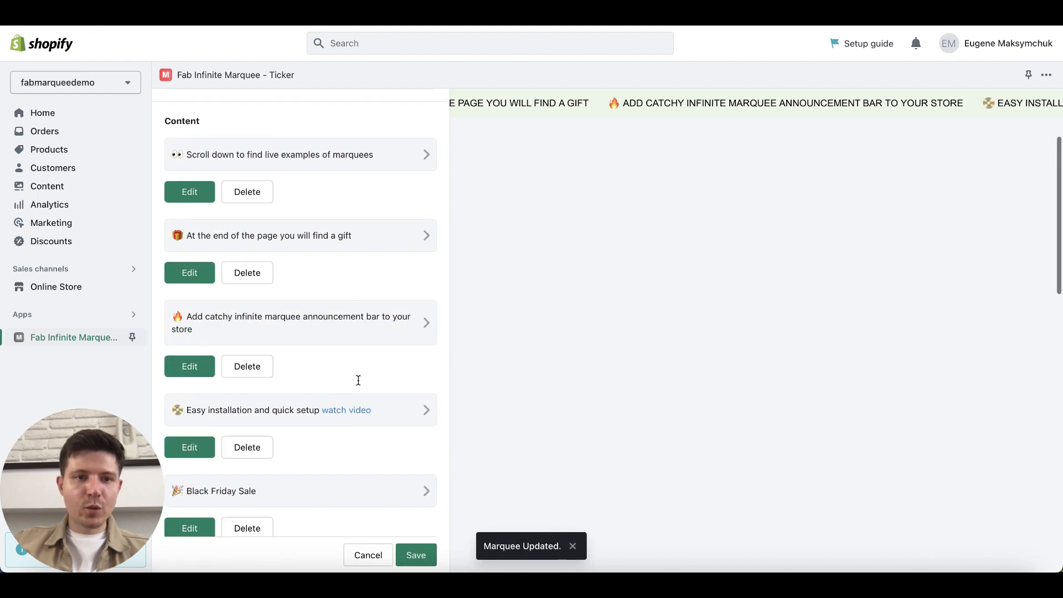
Open the installation settings and choose the marquee to install in the theme.
scroll(358, 381, "up", 3)
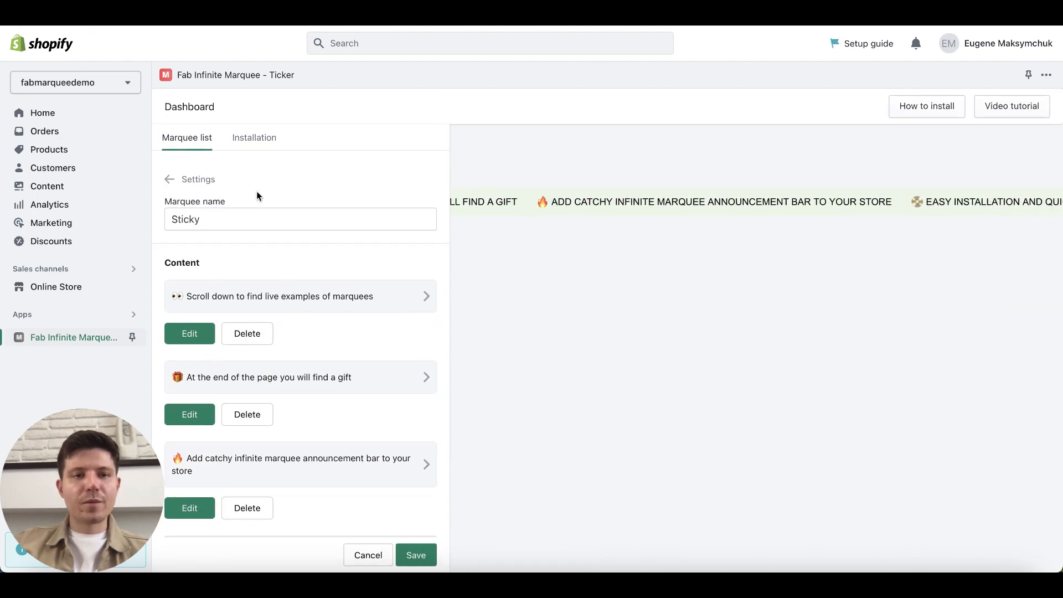
left_click(259, 142)
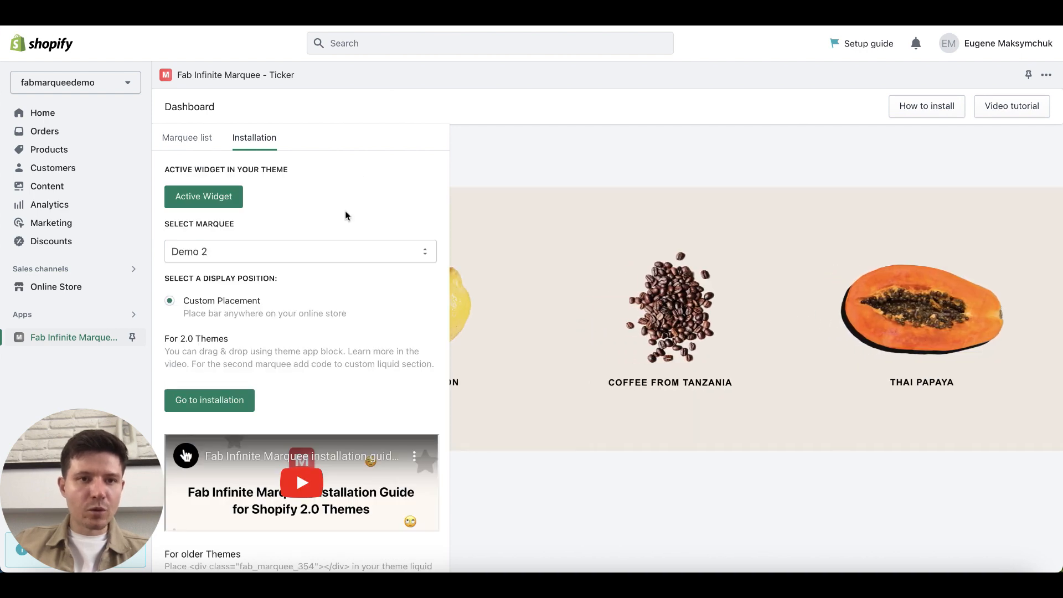
left_click(271, 259)
left_click(230, 279)
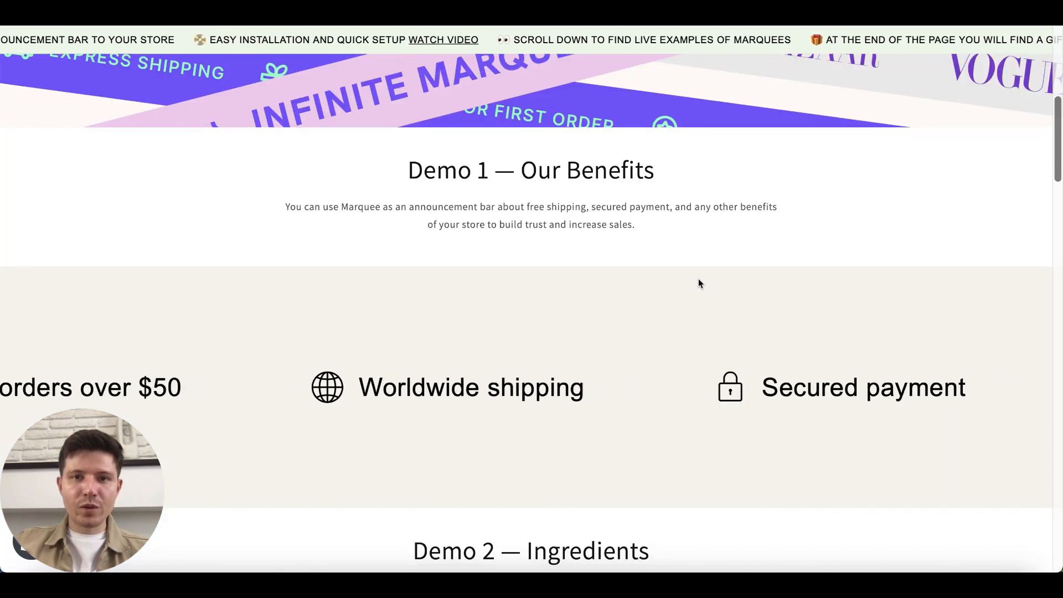
Return from the Sticky marquee's settings to the marquee list and open the Demo 1 marquee for editing.
scroll(699, 280, "down", 1)
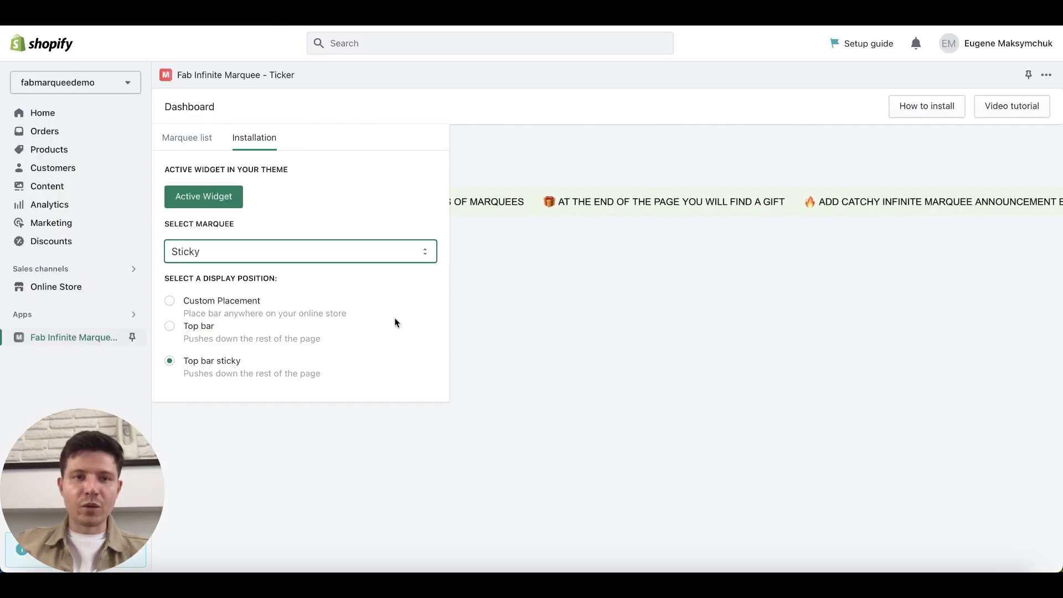
left_click(197, 141)
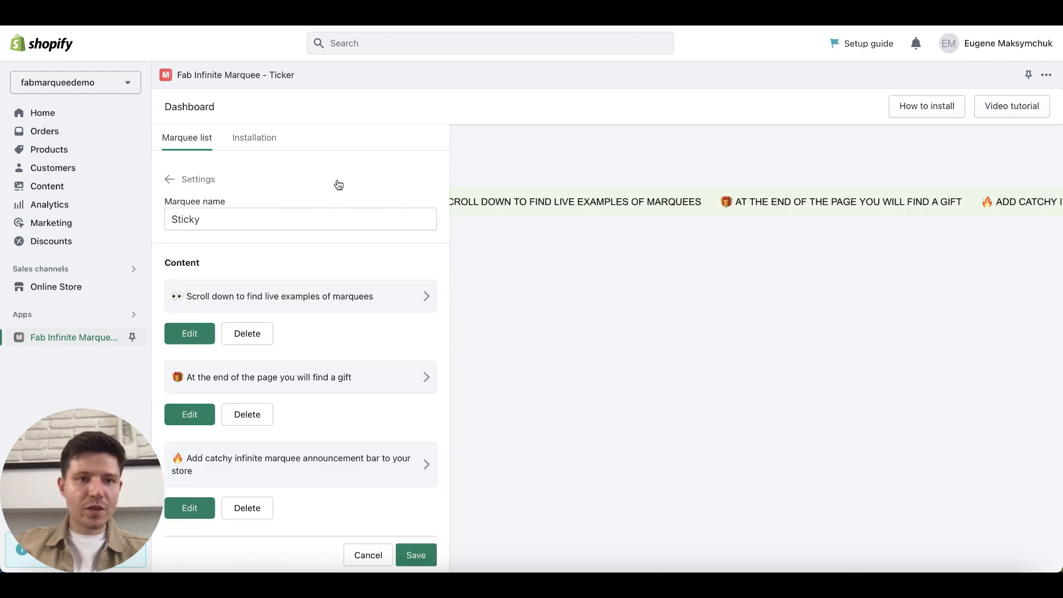
left_click(190, 180)
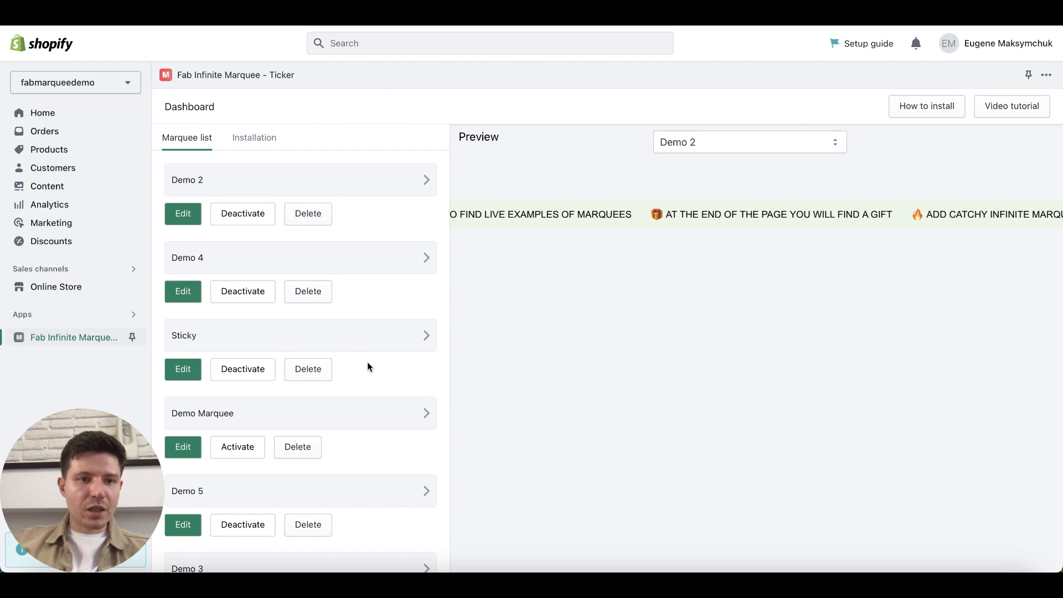
scroll(368, 366, "down", 5)
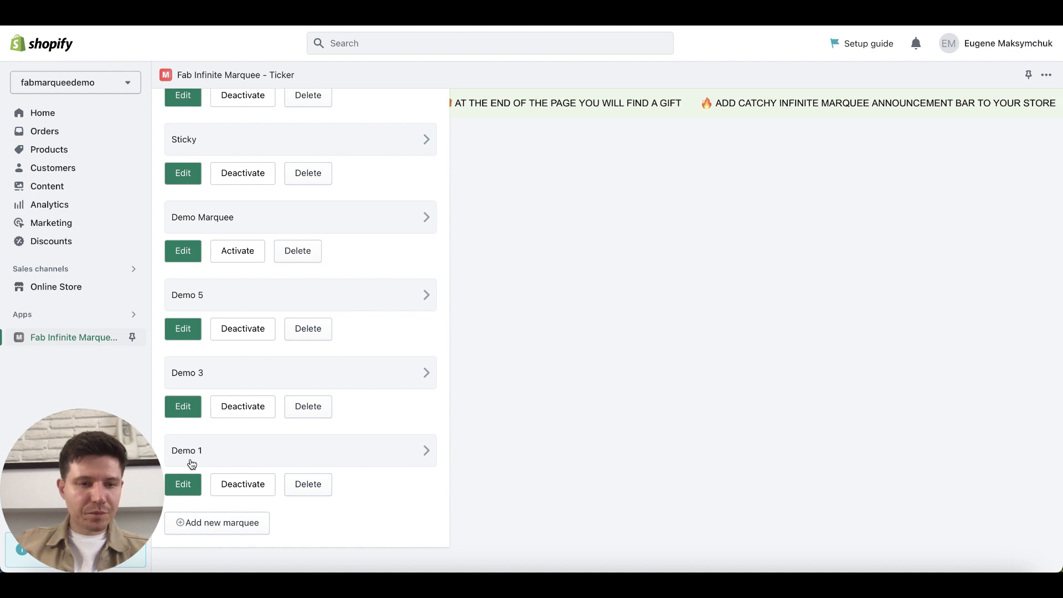
left_click(183, 485)
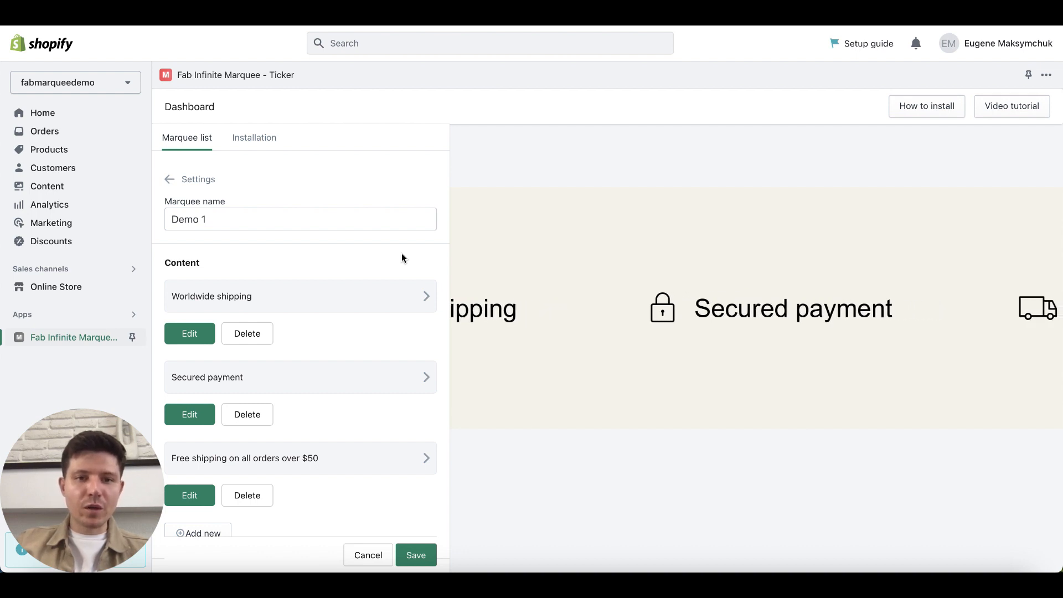
Open the Worldwide shipping content item of Demo 1 for editing and look over its image and text settings.
scroll(317, 332, "down", 1)
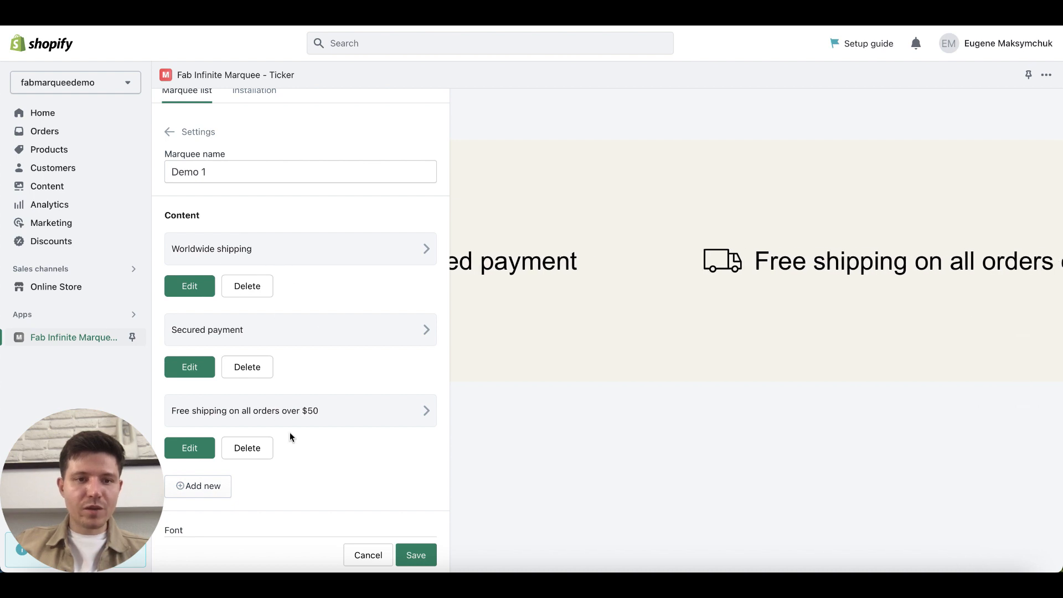
left_click(194, 285)
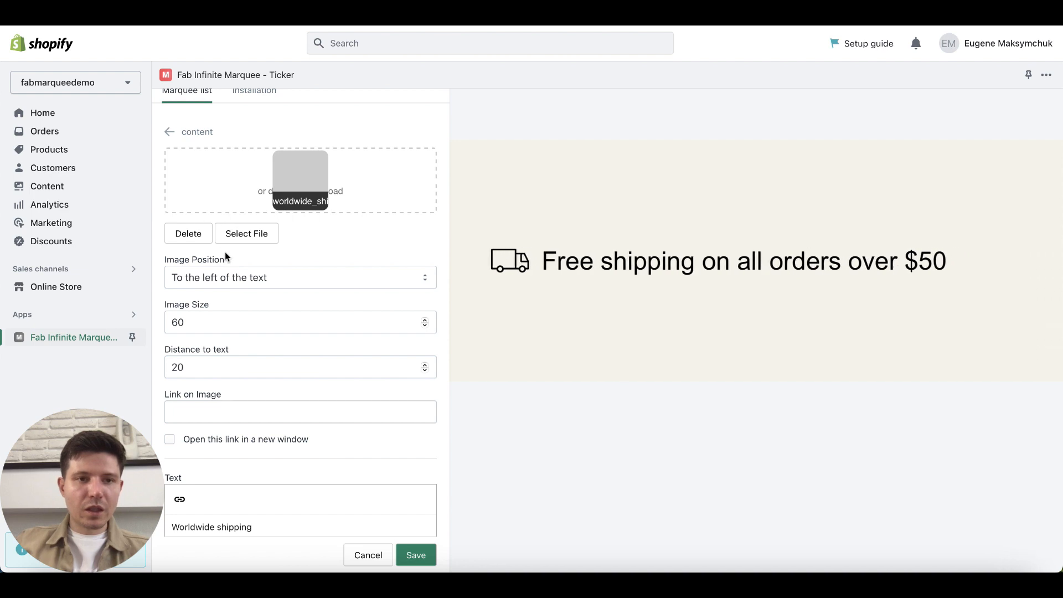
scroll(376, 245, "down", 1)
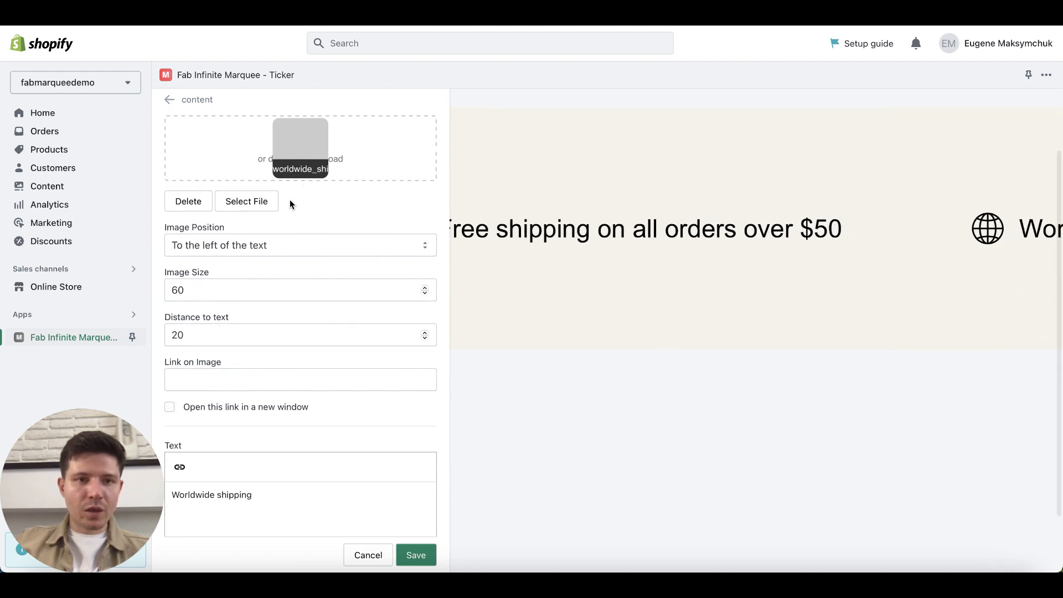
scroll(321, 221, "up", 1)
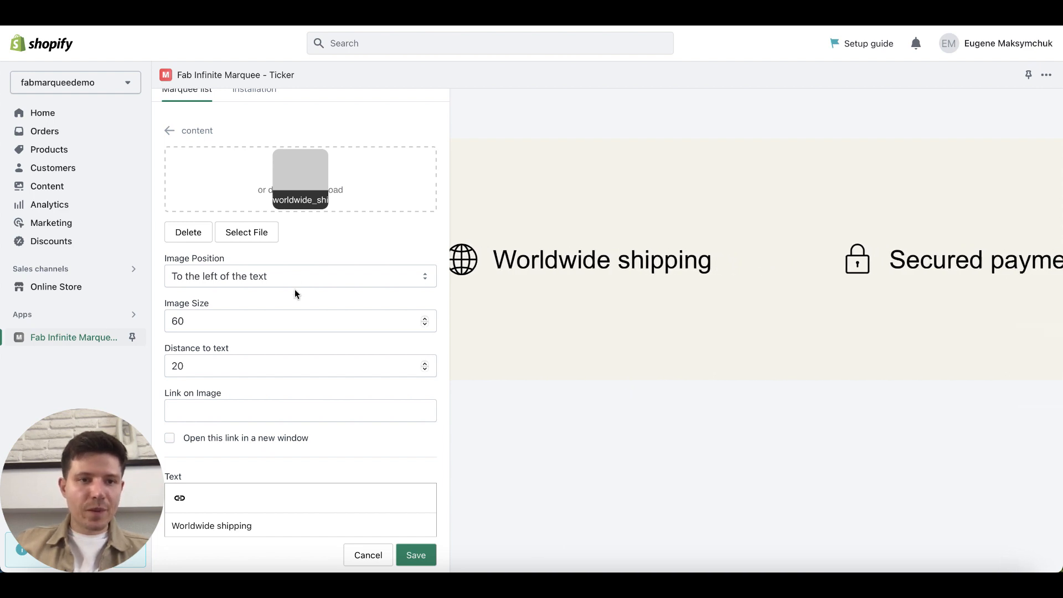
Check the image position options for Worldwide shipping, keep To the left of the text, and save the content item.
left_click(300, 275)
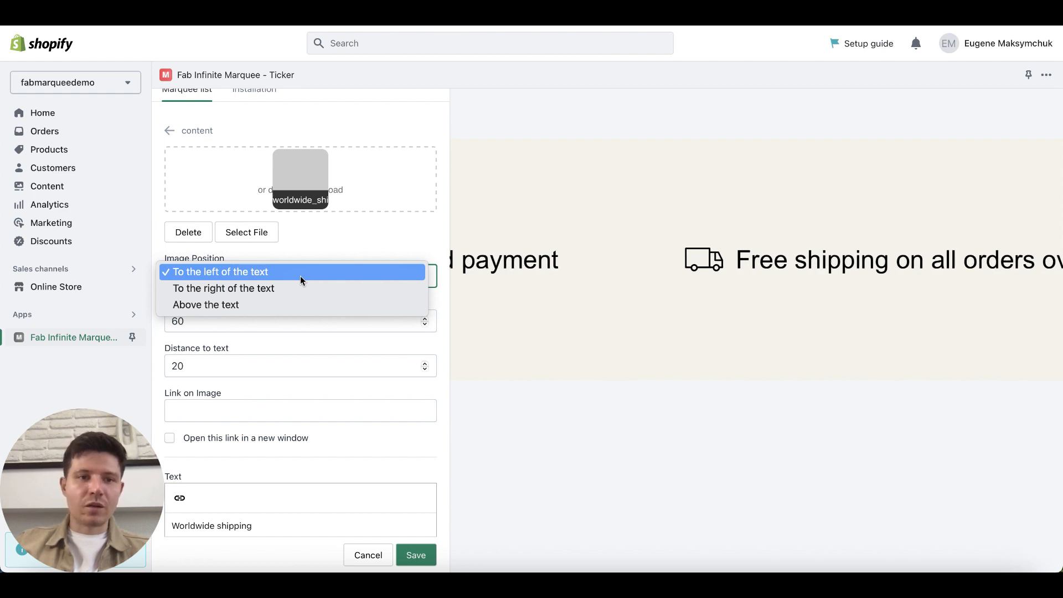
left_click(343, 247)
scroll(332, 348, "down", 1)
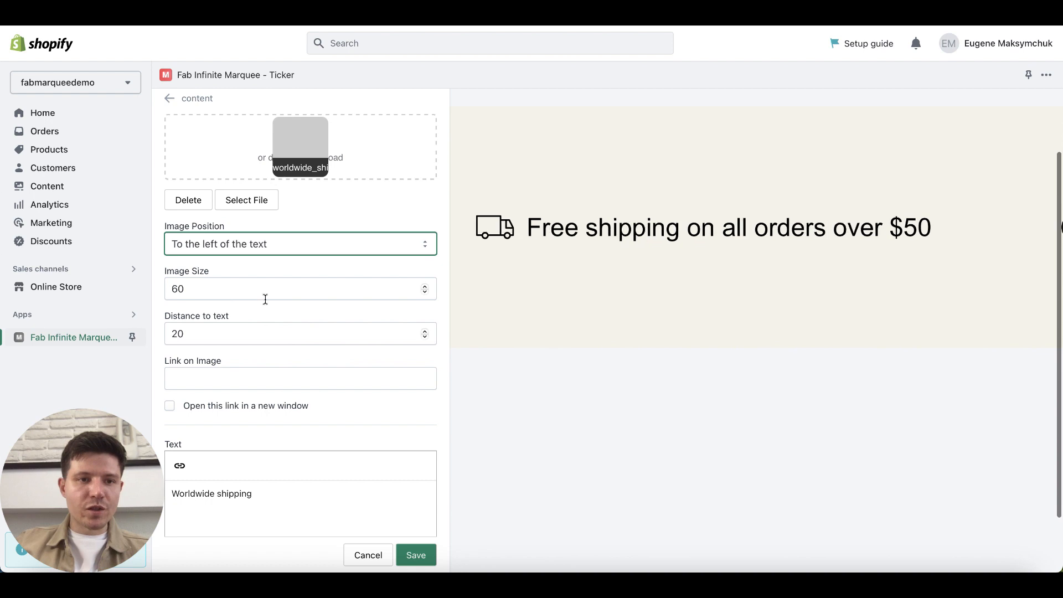
scroll(327, 333, "down", 1)
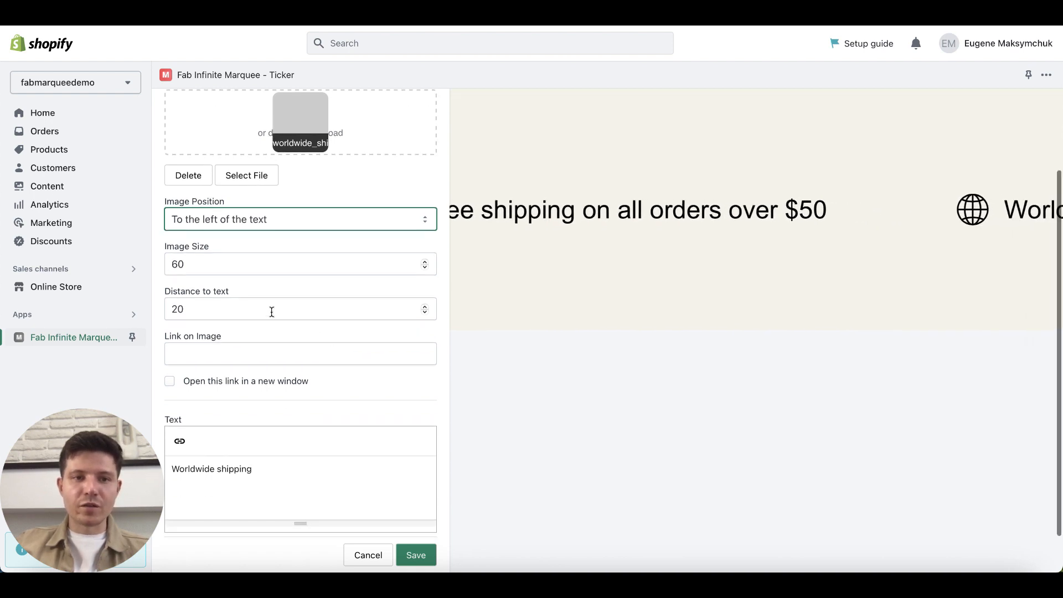
scroll(326, 359, "down", 2)
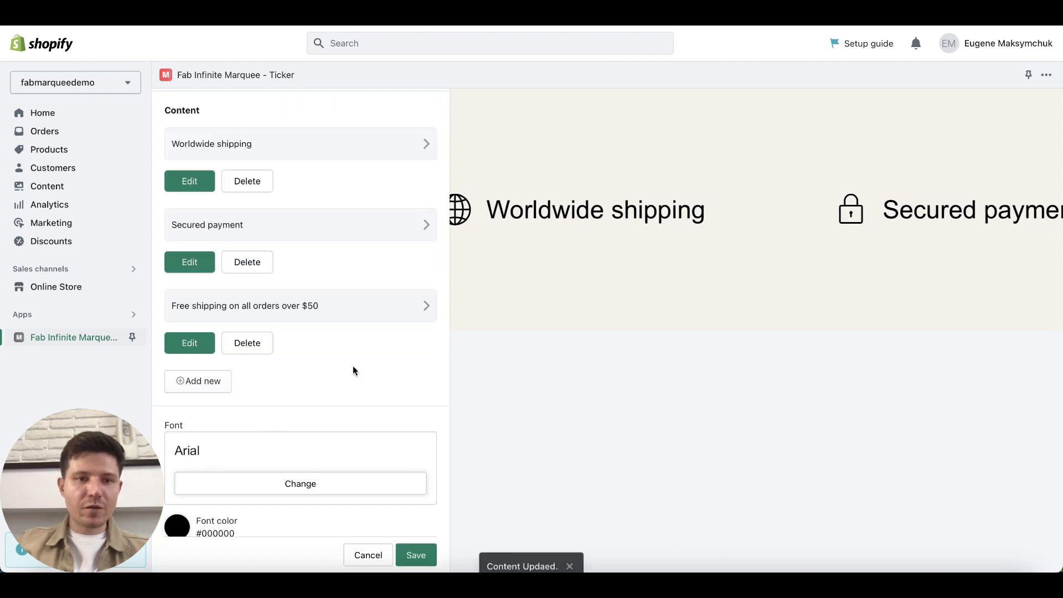
Look through the content items and settings of the Demo 1 marquee and save the marquee.
scroll(322, 377, "up", 2)
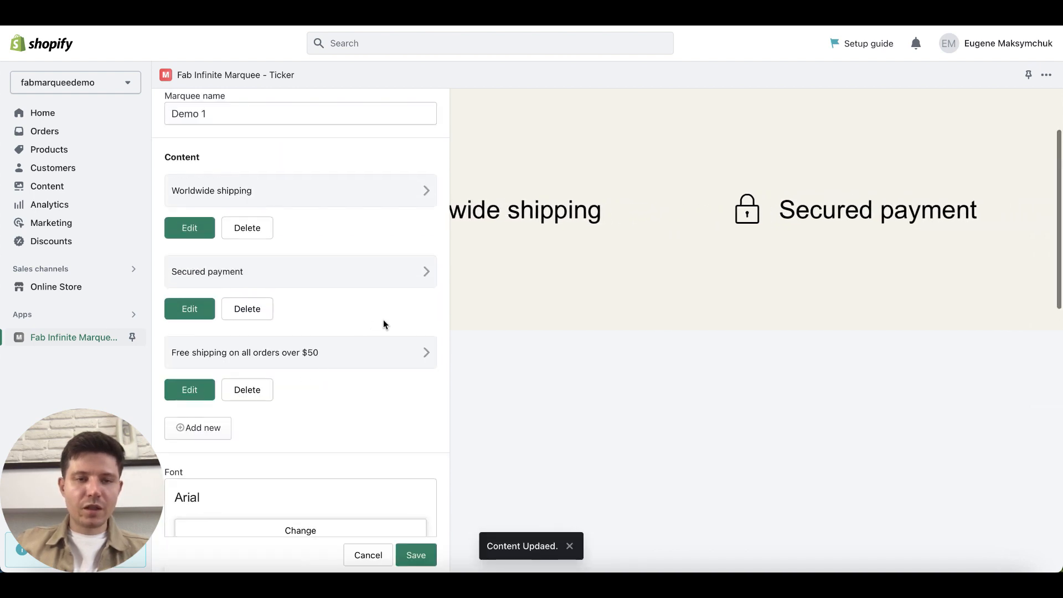
scroll(377, 325, "up", 1)
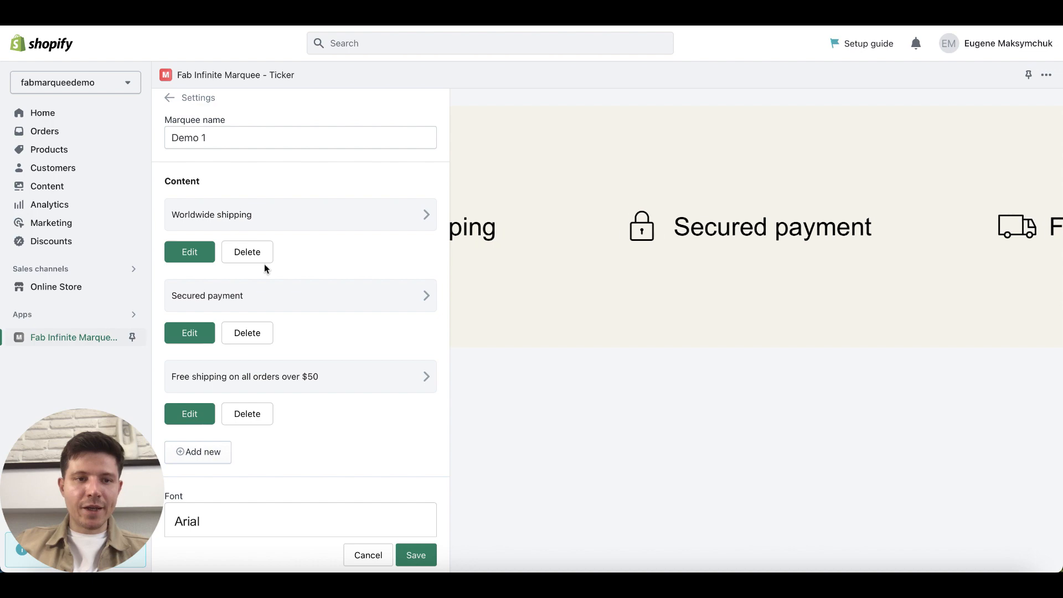
scroll(339, 422, "down", 2)
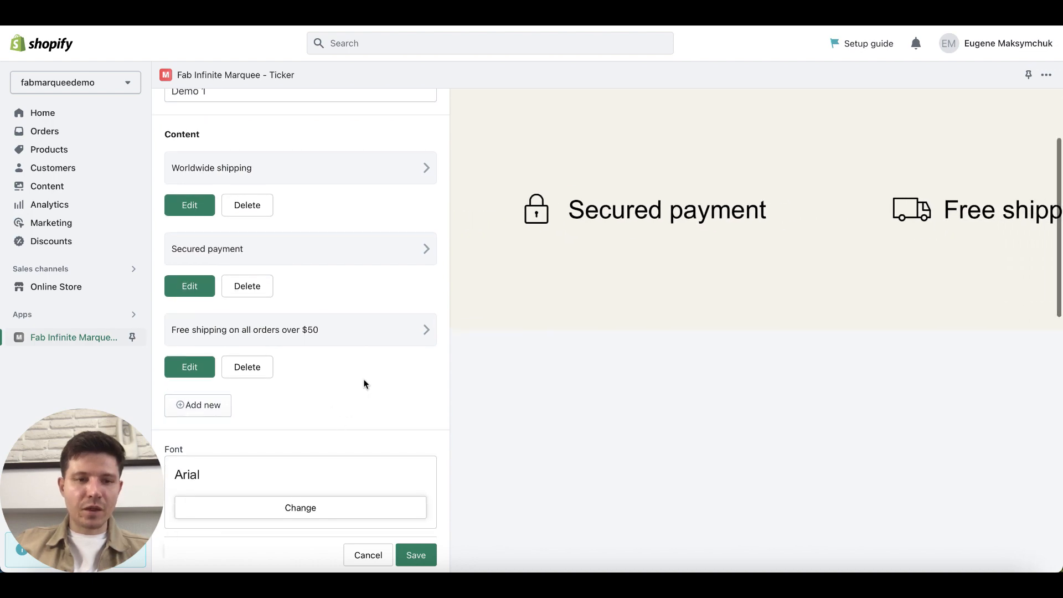
scroll(366, 382, "down", 6)
scroll(360, 425, "up", 10)
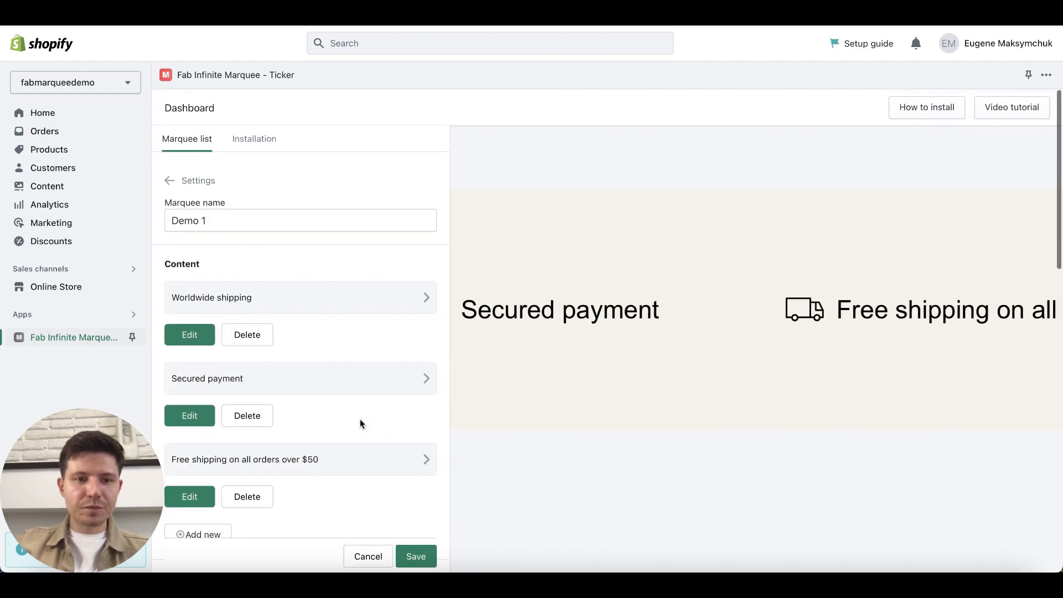
left_click(418, 555)
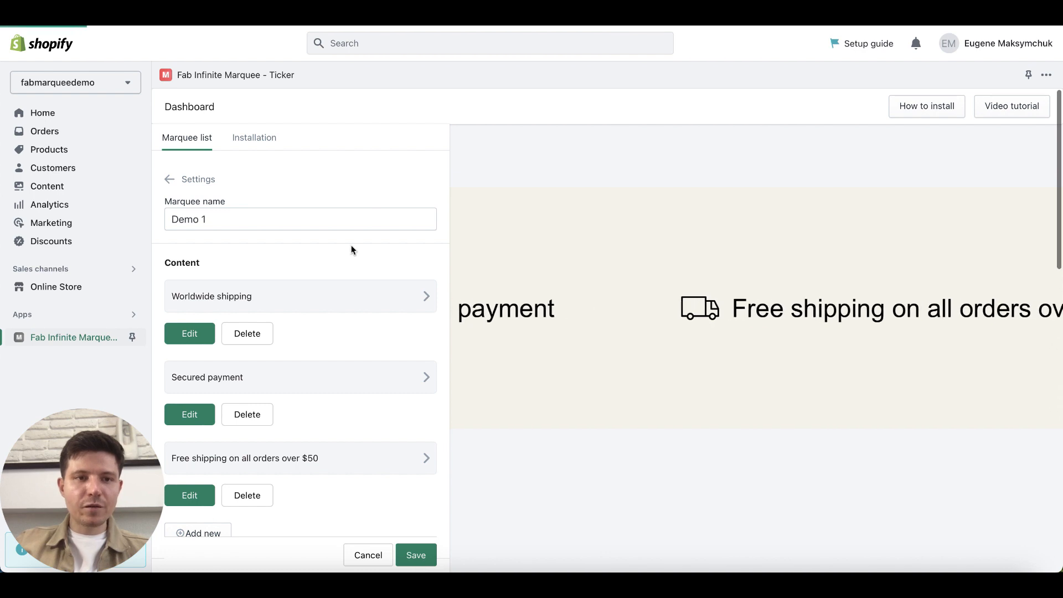
Open the installation settings and examine the Custom Placement instructions for 2.0 and older themes.
left_click(259, 143)
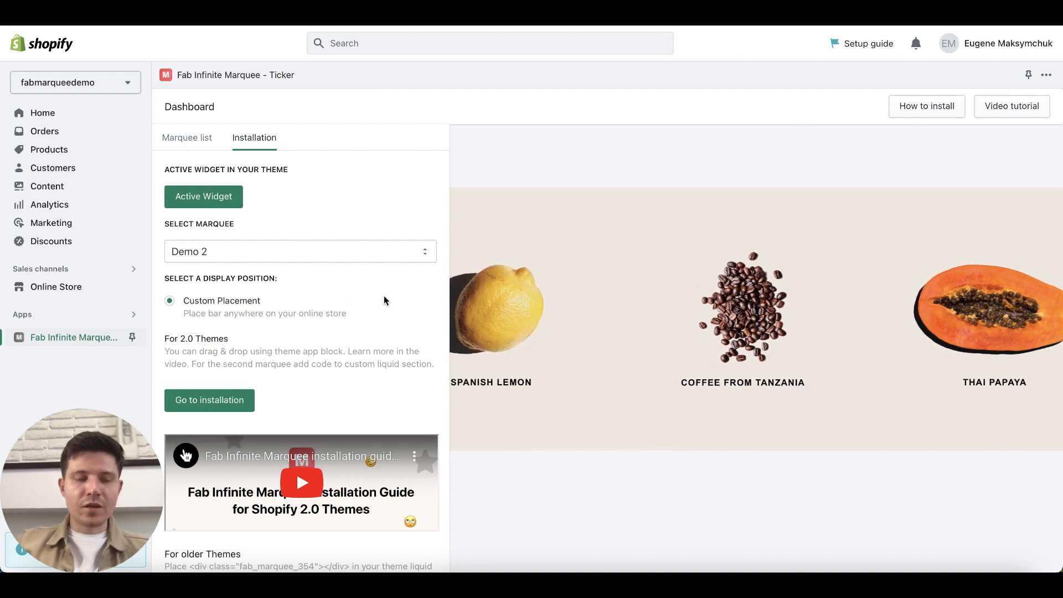
scroll(361, 299, "down", 1)
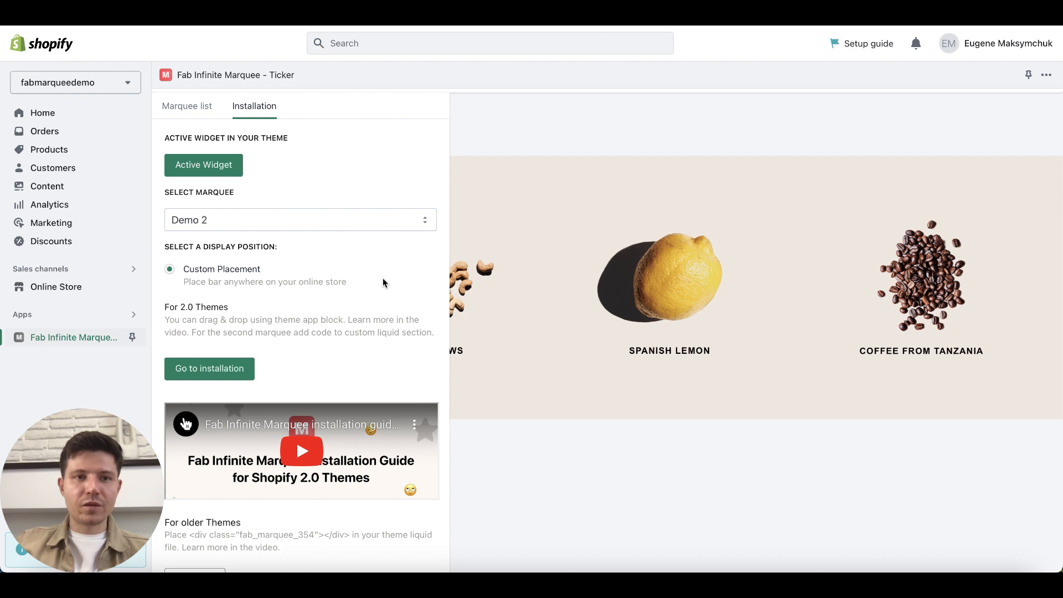
scroll(383, 278, "up", 1)
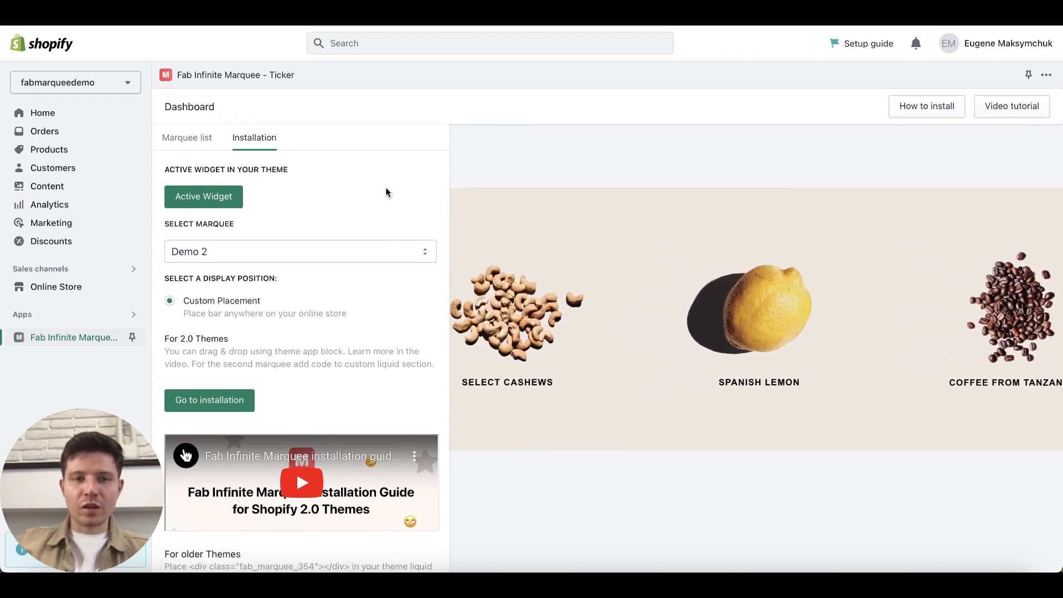